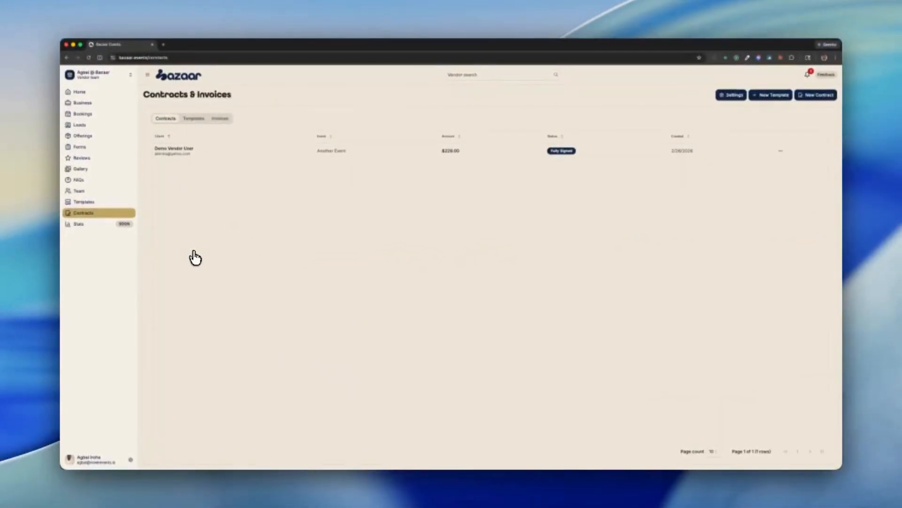
# - Look through the template and invoice lists, and import an existing contract document as a new contract template
pyautogui.click(206, 121)
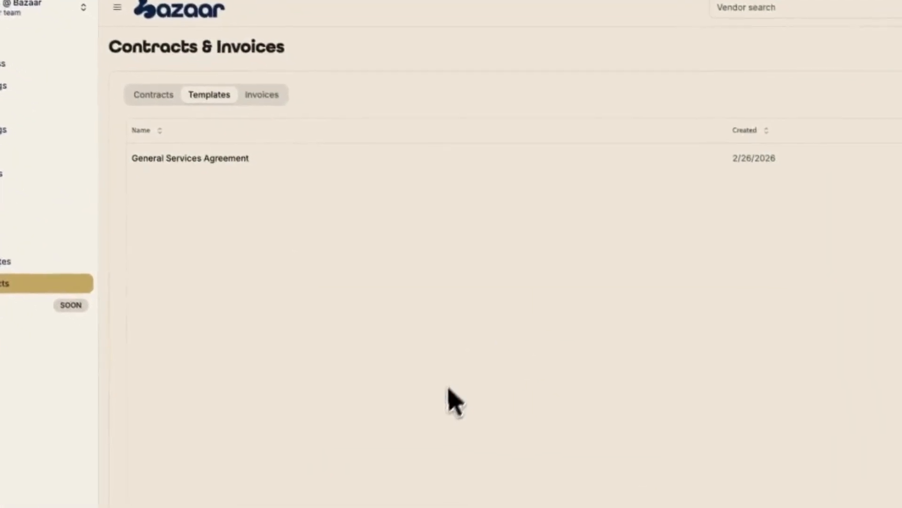
pyautogui.click(260, 89)
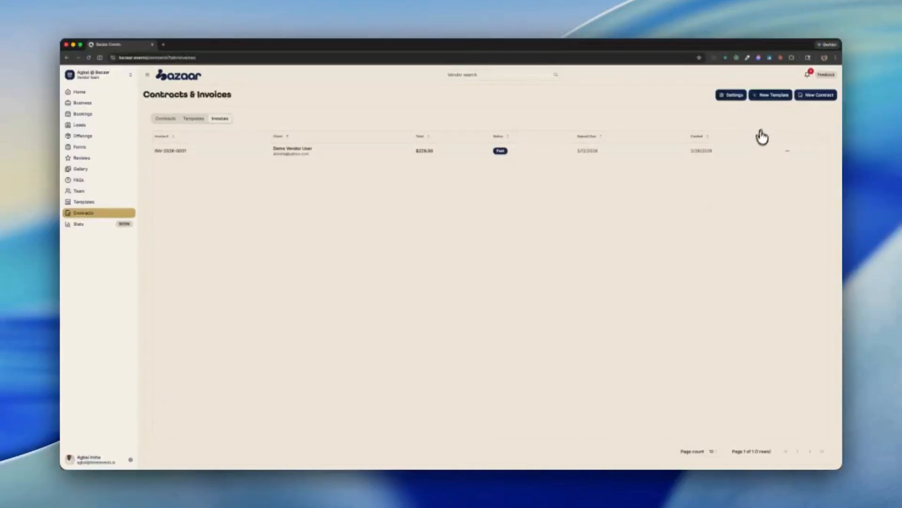
pyautogui.click(767, 97)
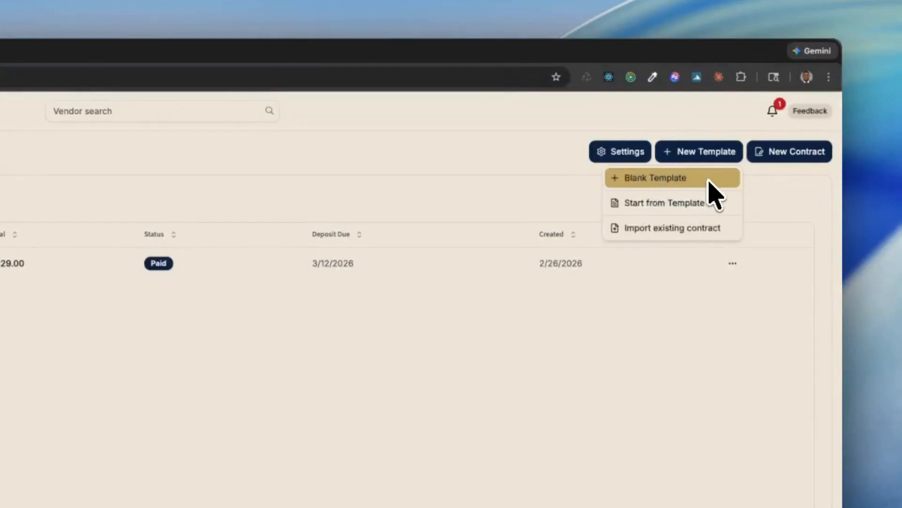
pyautogui.click(678, 230)
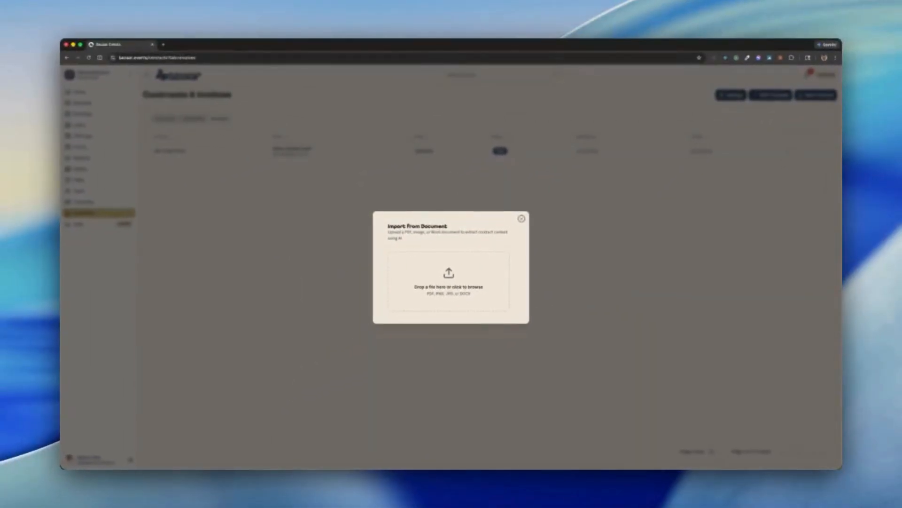
pyautogui.moveTo(459, 339); pyautogui.dragTo(456, 287)
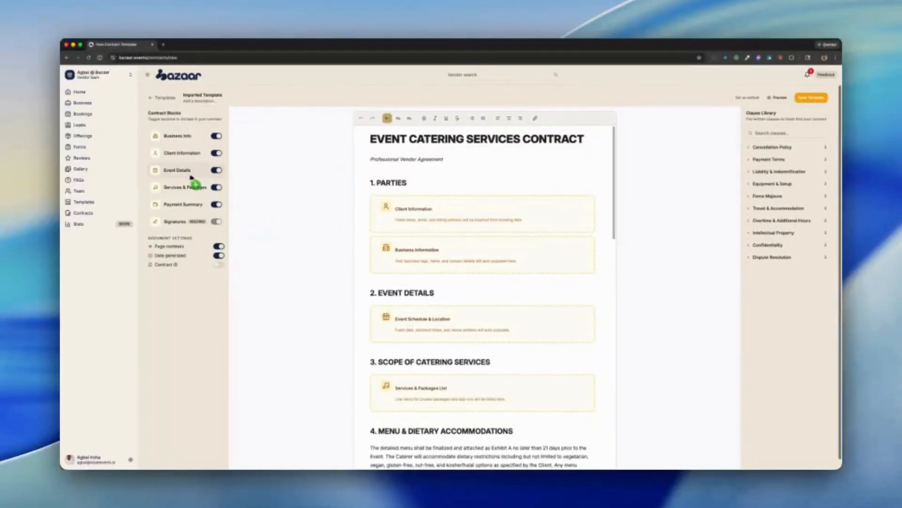
# - Review the imported event catering contract down to its signatures section, and save it as the default template
pyautogui.scroll(-1, 408, 323)
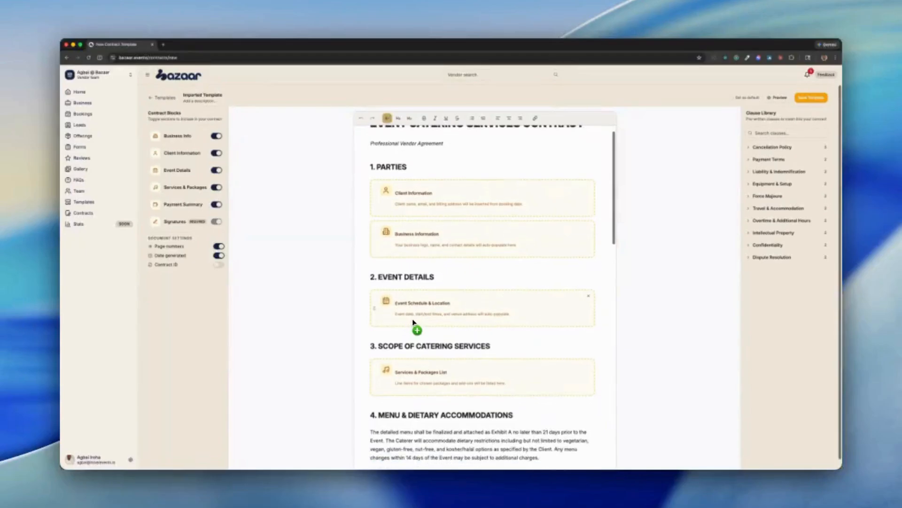
pyautogui.scroll(-1, 404, 362)
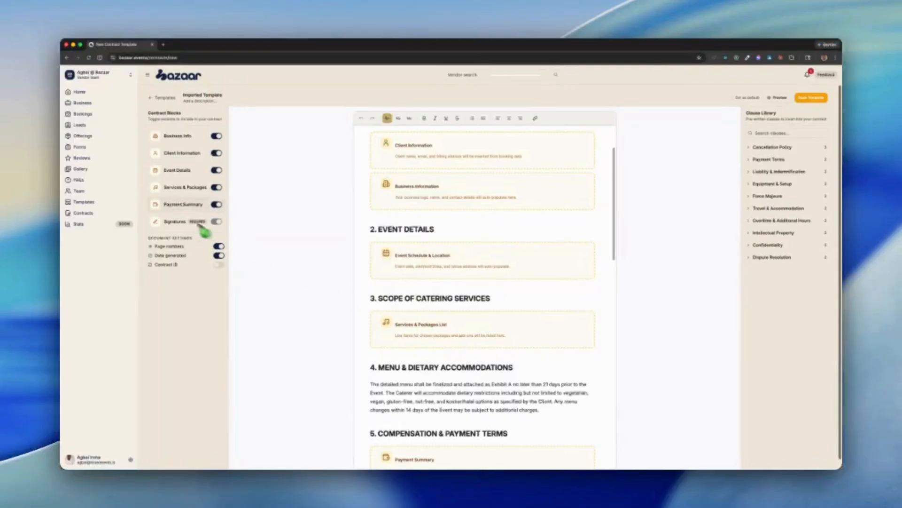
pyautogui.scroll(-3, 398, 345)
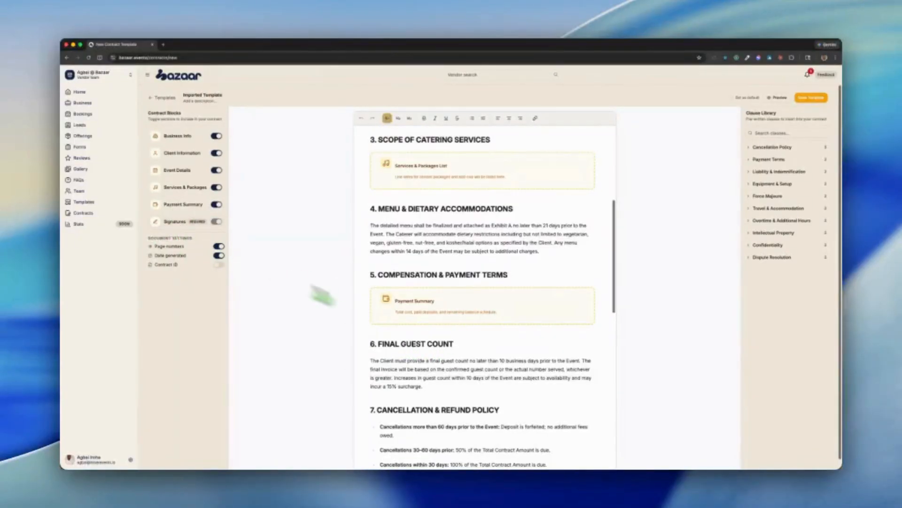
pyautogui.scroll(-3, 473, 353)
pyautogui.scroll(-10, 473, 354)
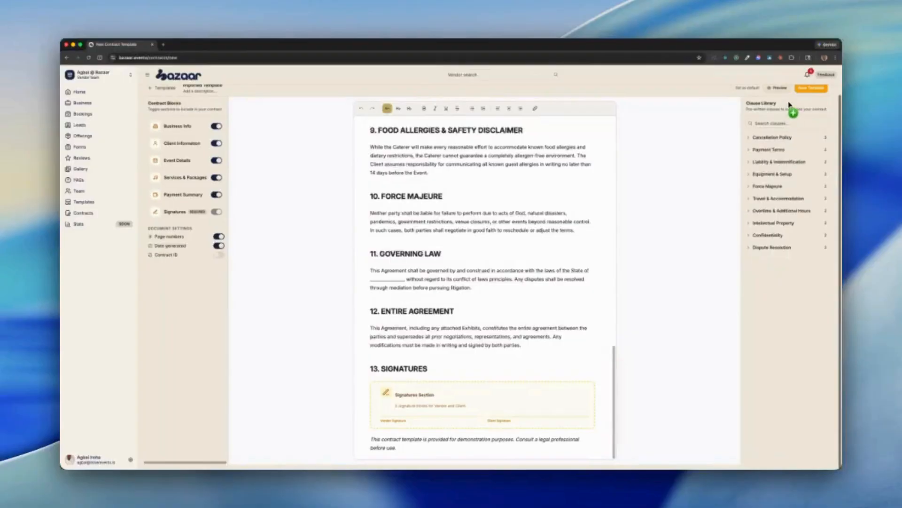
pyautogui.scroll(1, 704, 208)
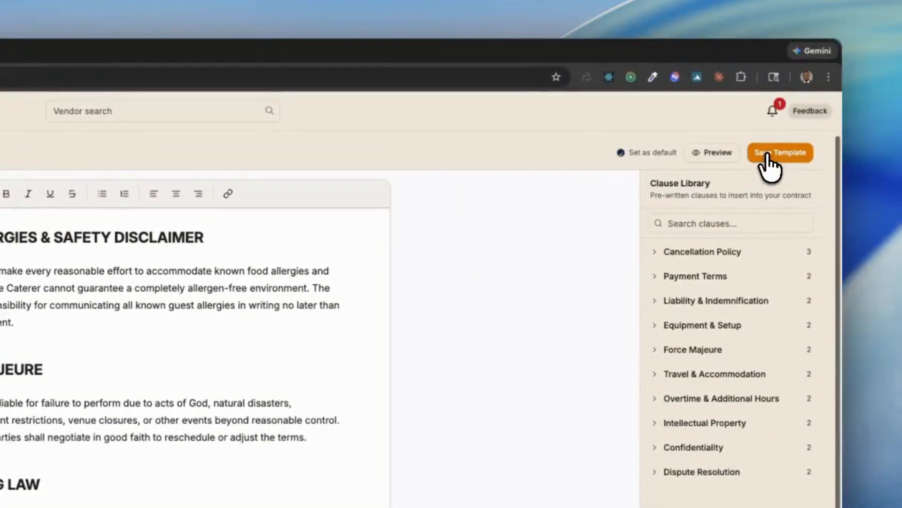
pyautogui.click(768, 157)
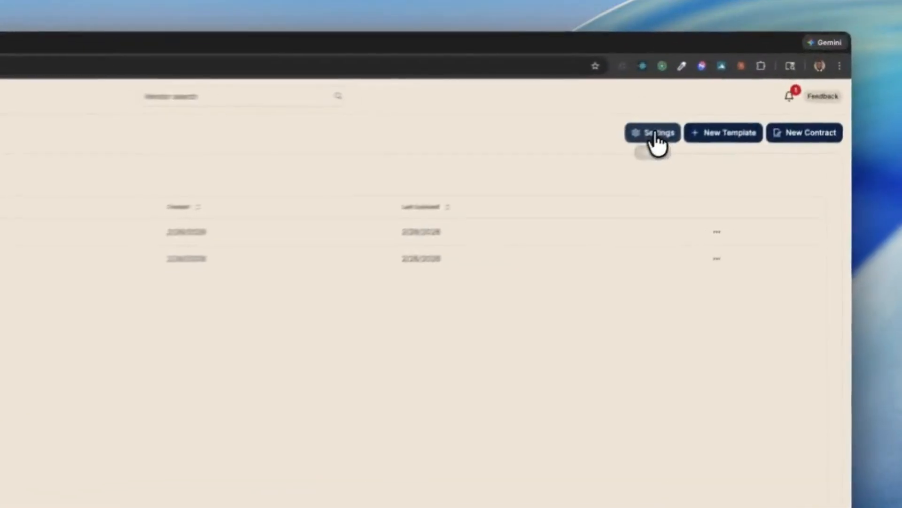
# - In the contract settings, choose Imported Template as the default template and "After contract is fully signed" as the invoice timing
pyautogui.click(732, 96)
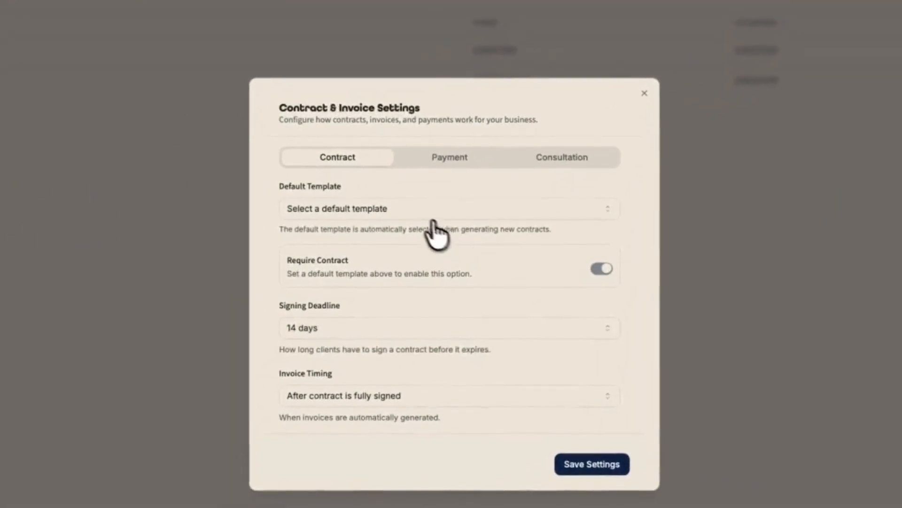
pyautogui.click(37, 417)
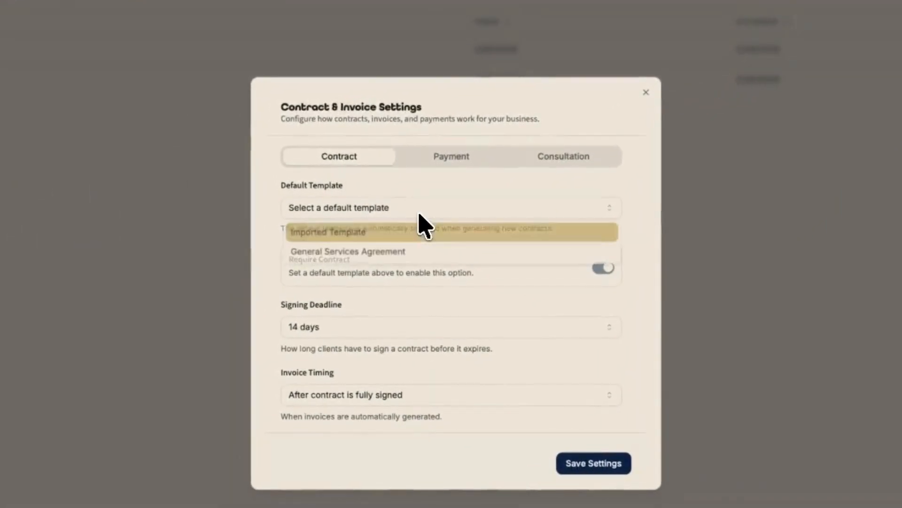
pyautogui.click(385, 236)
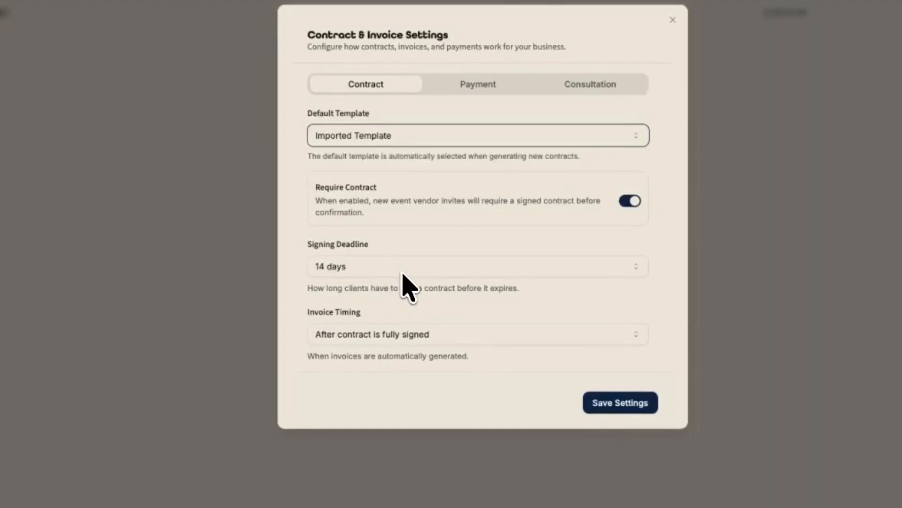
pyautogui.click(446, 336)
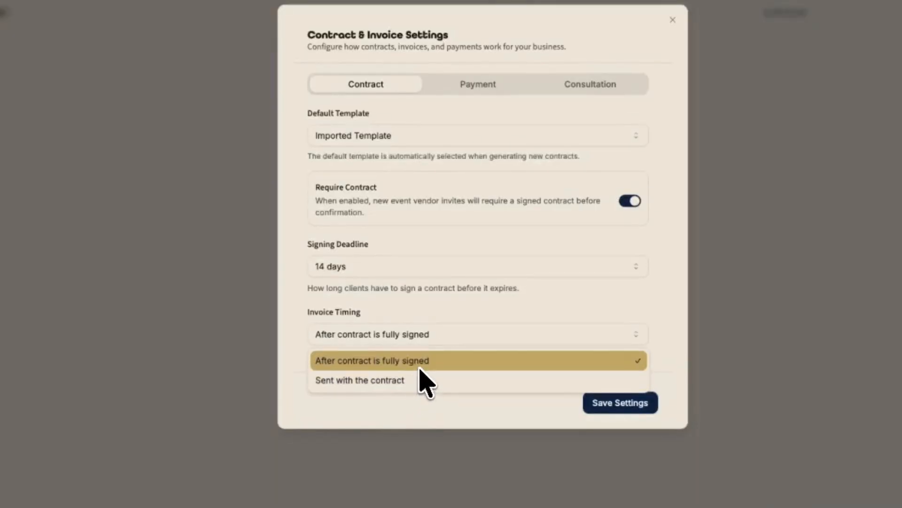
pyautogui.click(417, 413)
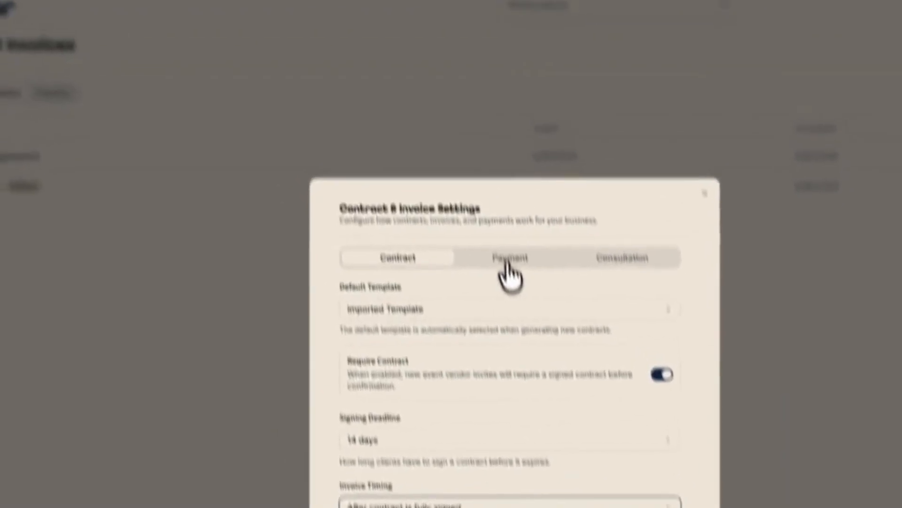
# - Try the Fixed deposit amount and Full payment upfront payment structures, and switch back to Percentage deposit
pyautogui.click(478, 84)
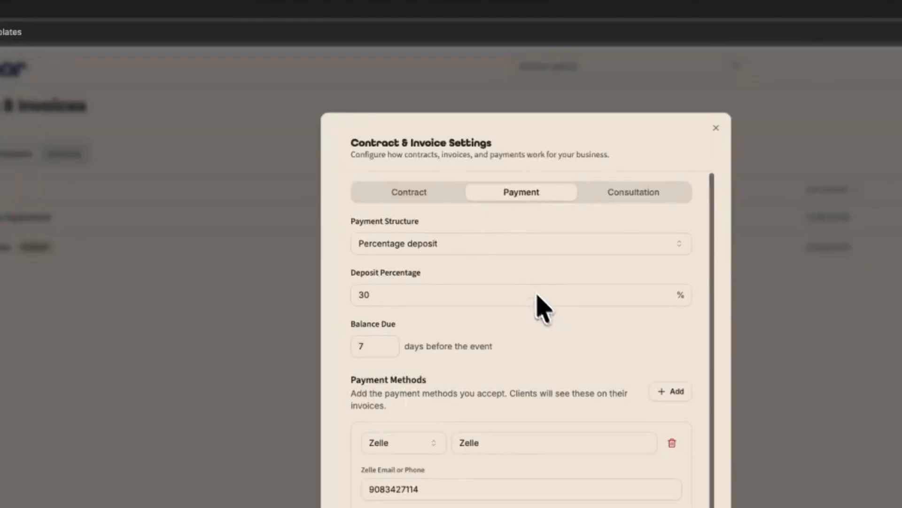
pyautogui.click(512, 248)
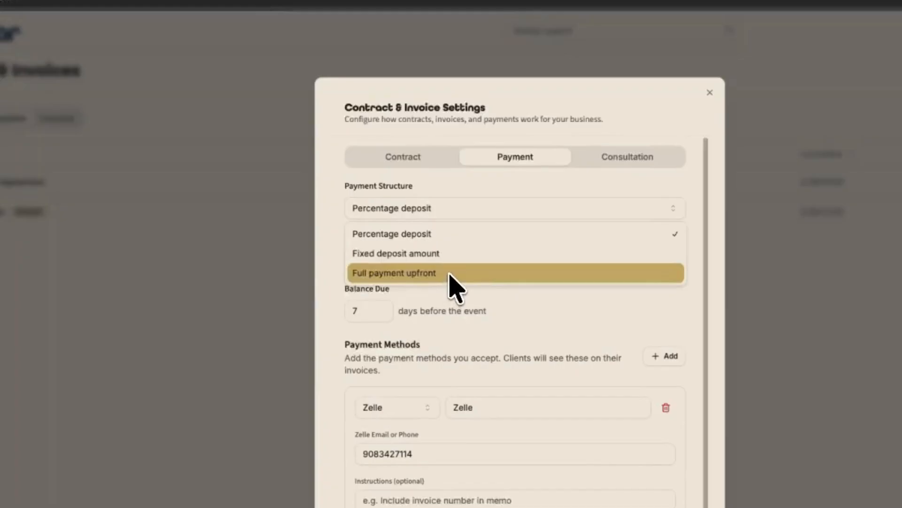
pyautogui.click(458, 255)
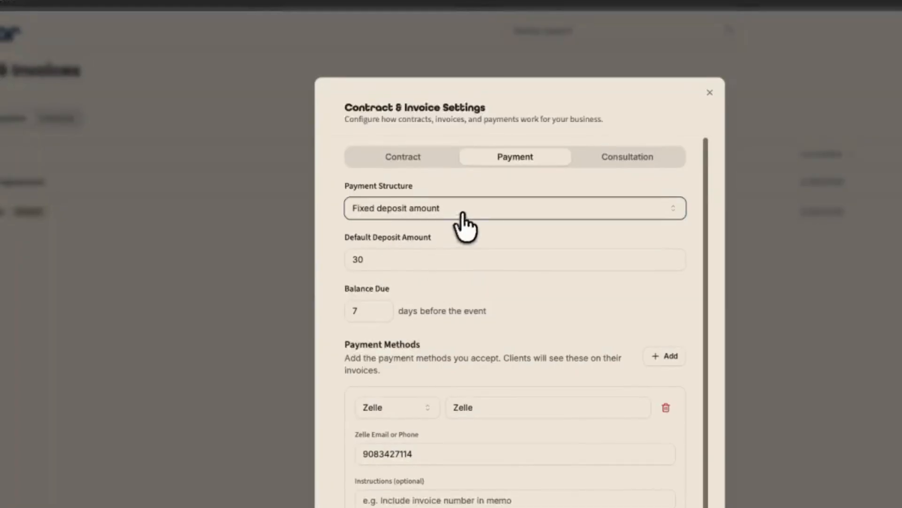
pyautogui.click(463, 215)
pyautogui.click(466, 272)
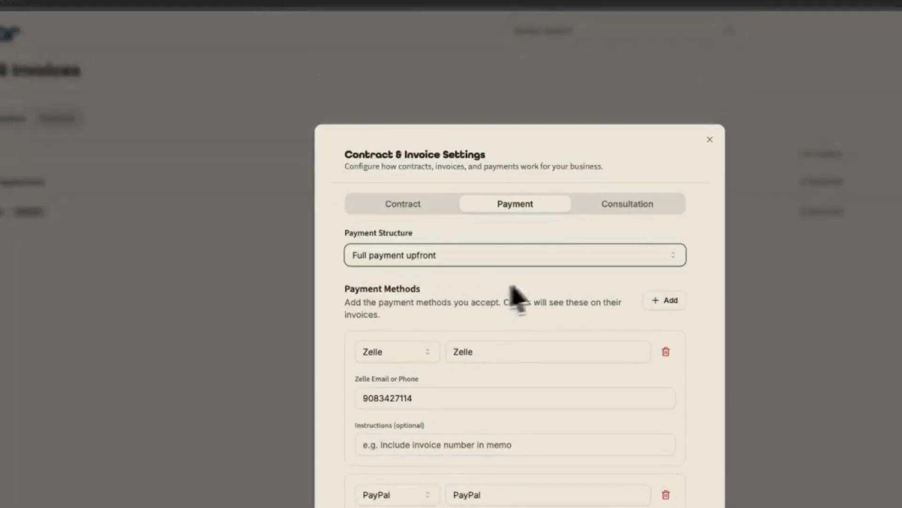
pyautogui.click(517, 257)
pyautogui.click(479, 281)
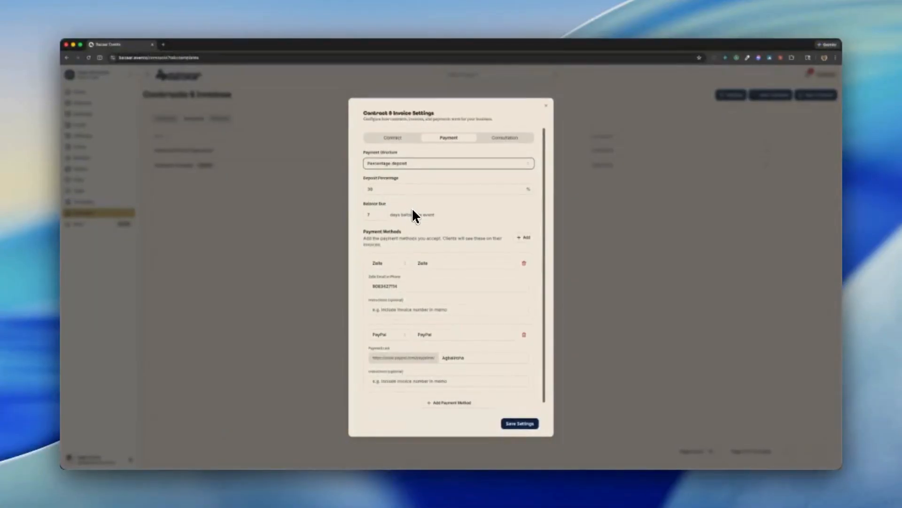
pyautogui.click(376, 215)
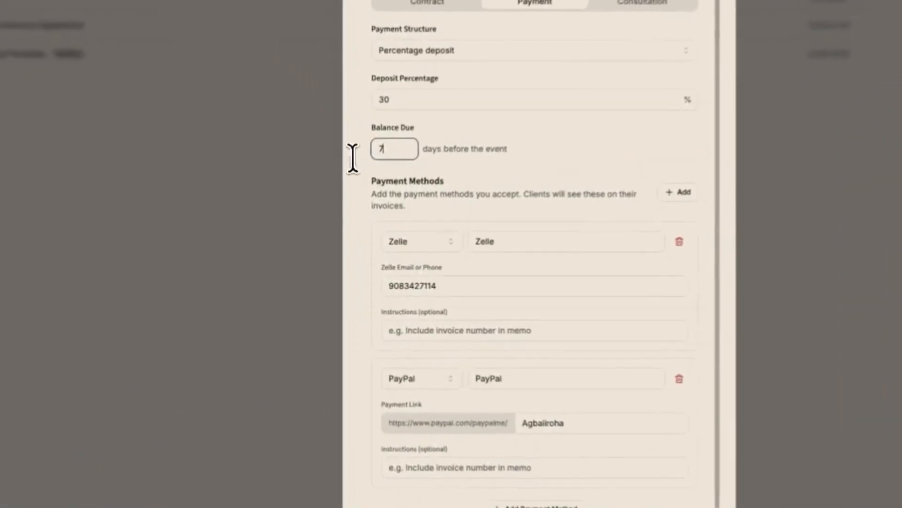
pyautogui.click(564, 171)
# - Add Venmo as a payment method and fill in the account username for its payment link
pyautogui.scroll(-1, 591, 201)
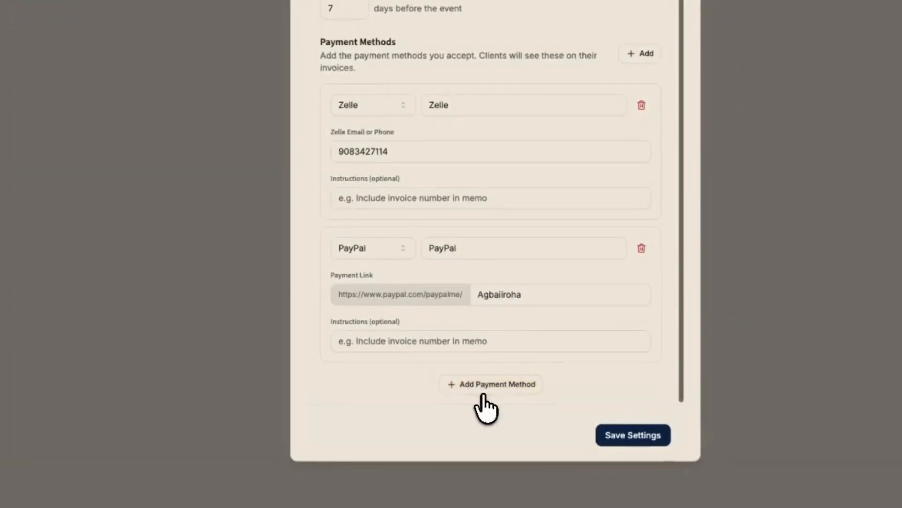
pyautogui.click(489, 384)
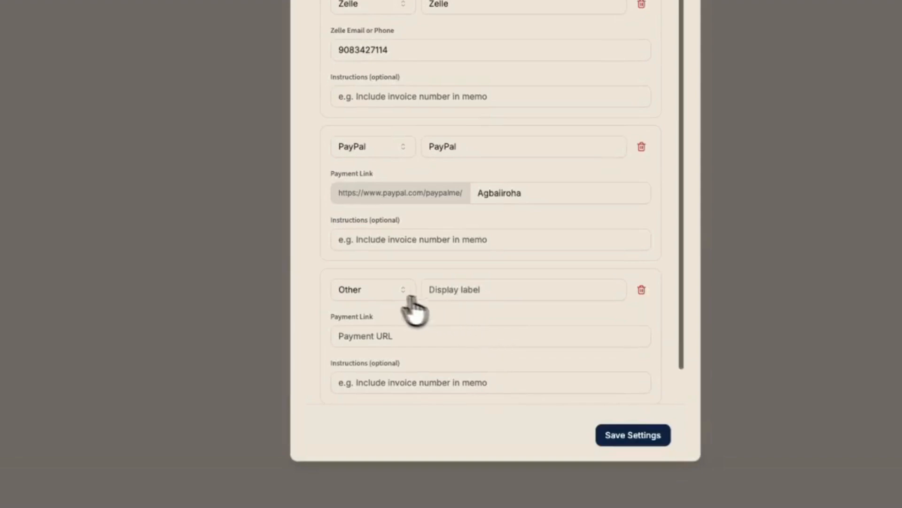
pyautogui.click(380, 296)
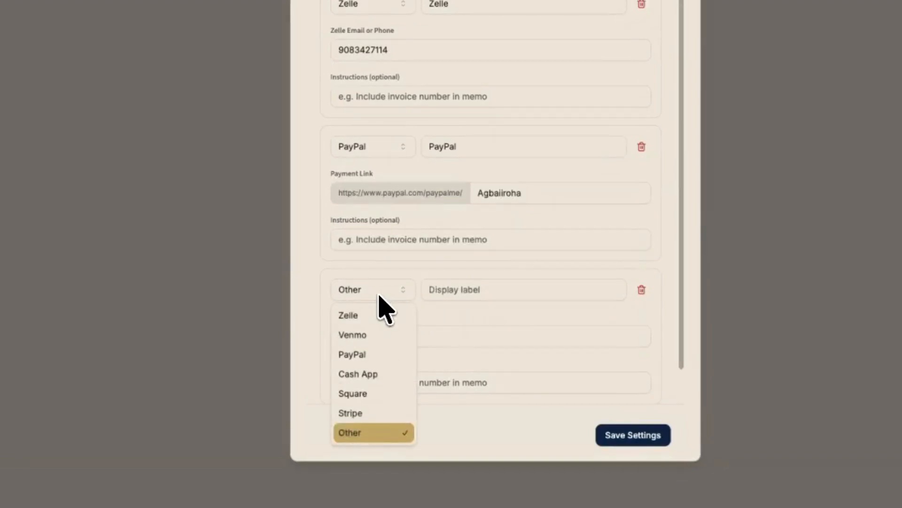
pyautogui.click(378, 336)
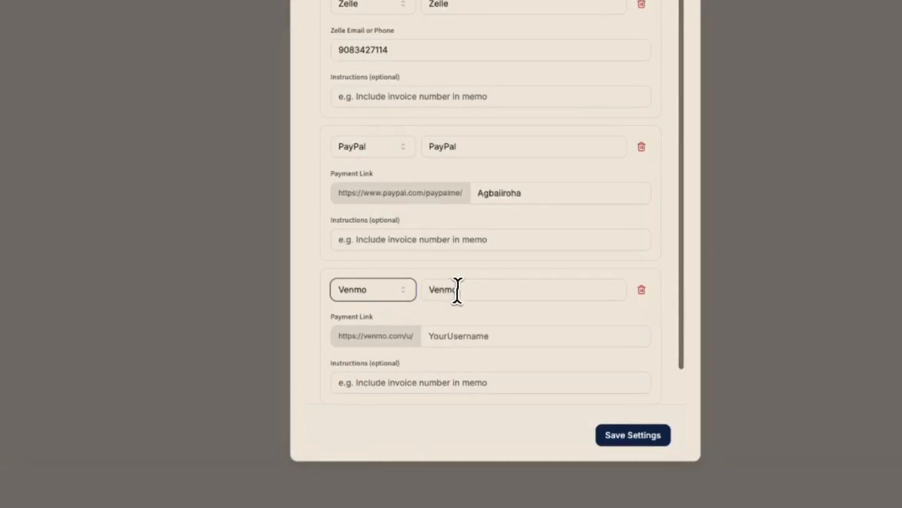
pyautogui.click(457, 290)
pyautogui.click(458, 340)
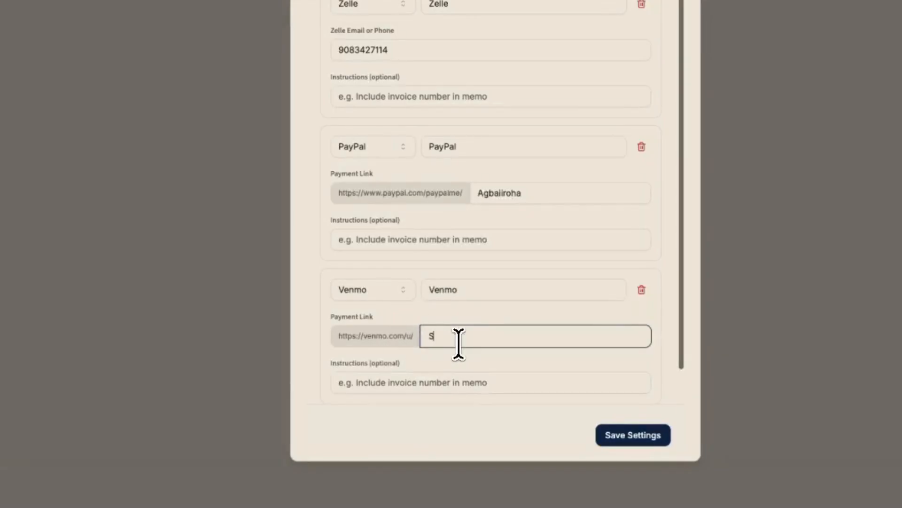
pyautogui.write('Swagbai')
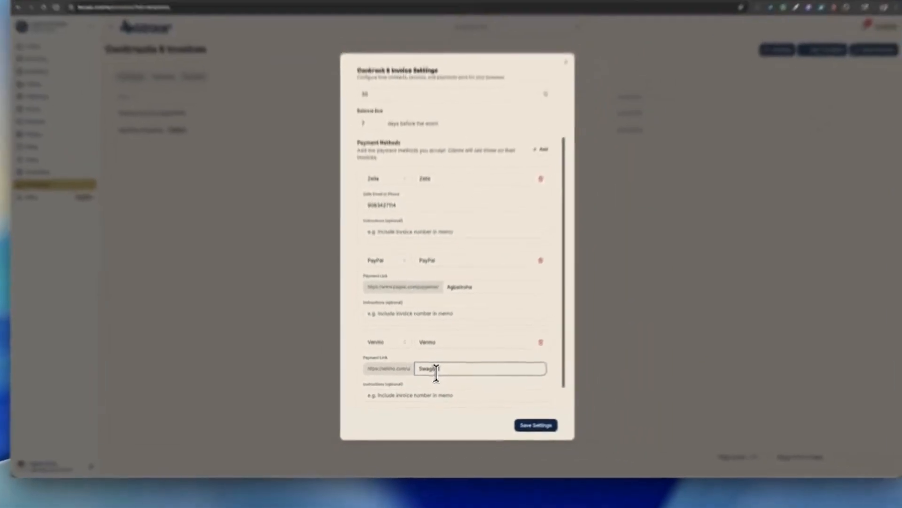
# - Check the consultation booking URL and save the contract and invoice settings
pyautogui.scroll(-2, 559, 285)
pyautogui.scroll(2, 475, 282)
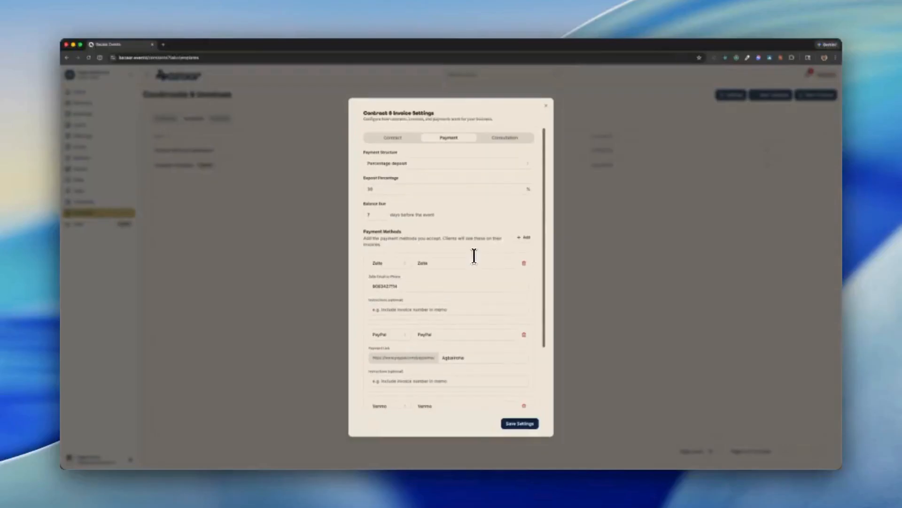
pyautogui.click(503, 139)
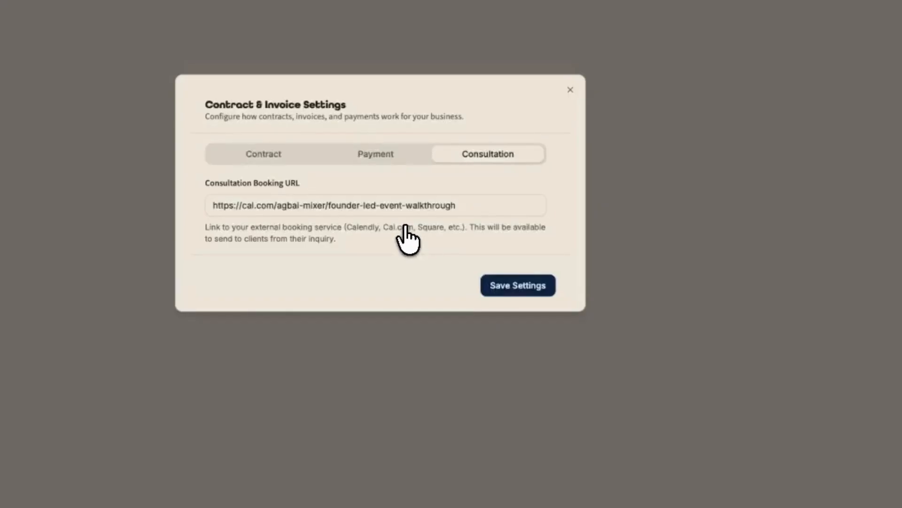
pyautogui.click(527, 288)
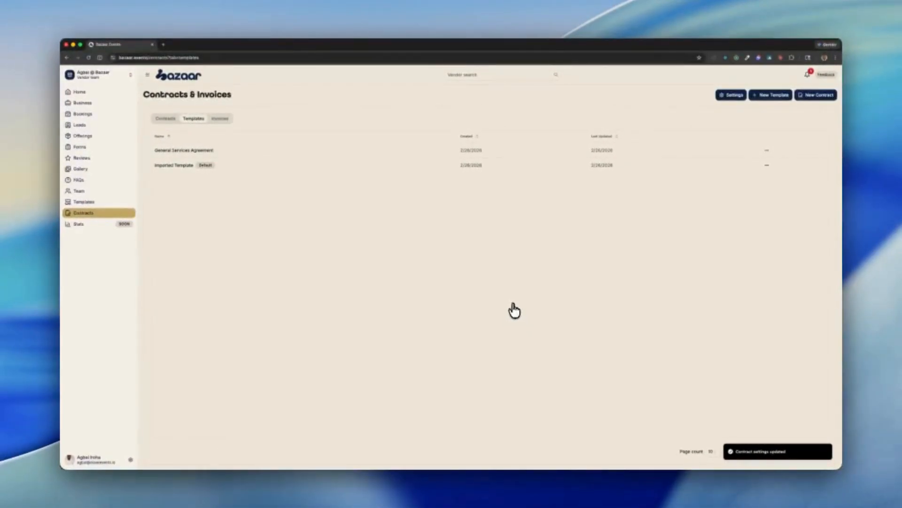
# - Open the pending booking inquiry and examine its event details, question answers and contact information
pyautogui.click(83, 115)
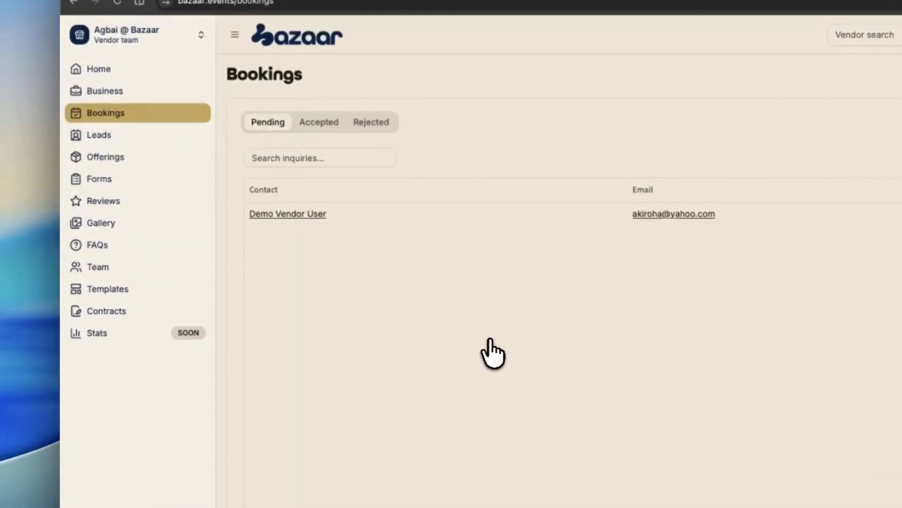
pyautogui.click(308, 214)
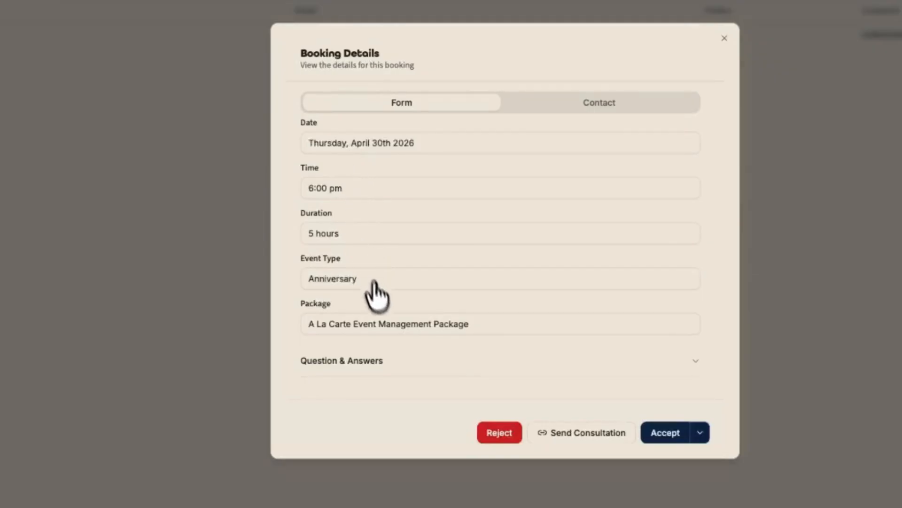
pyautogui.click(426, 361)
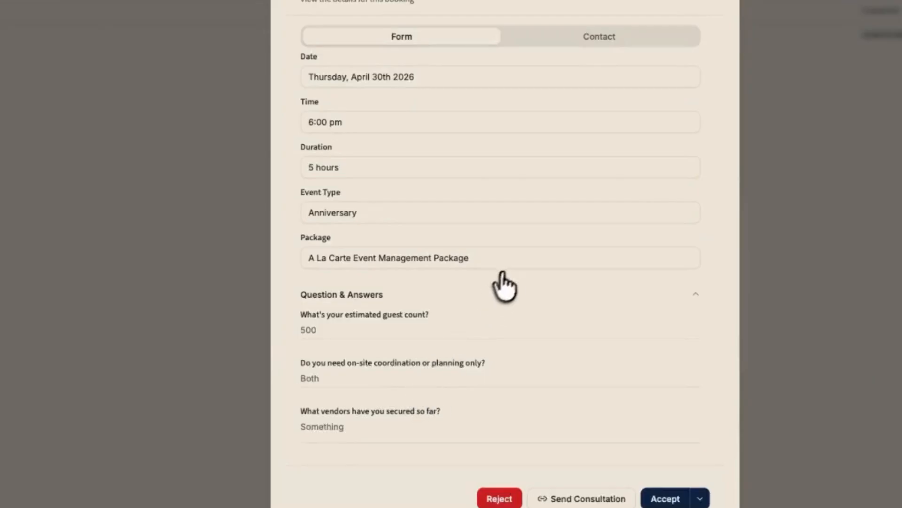
pyautogui.click(575, 37)
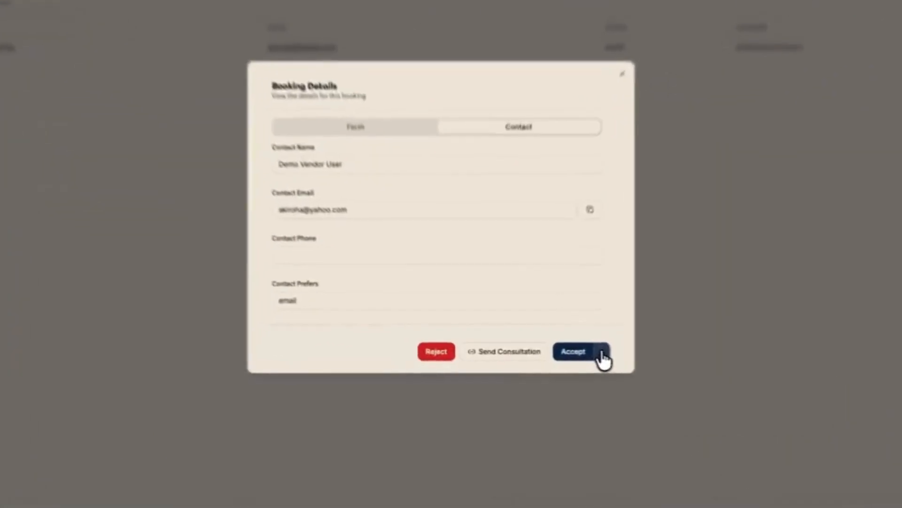
pyautogui.click(548, 349)
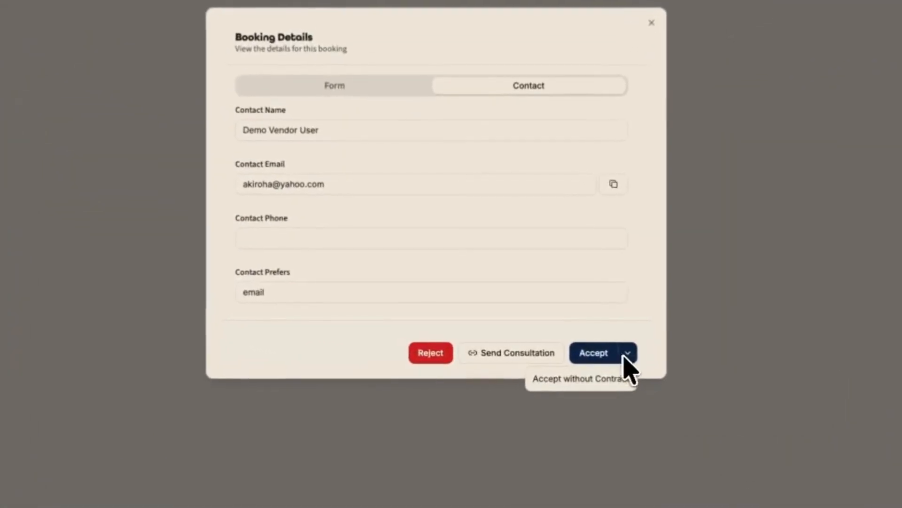
pyautogui.click(602, 380)
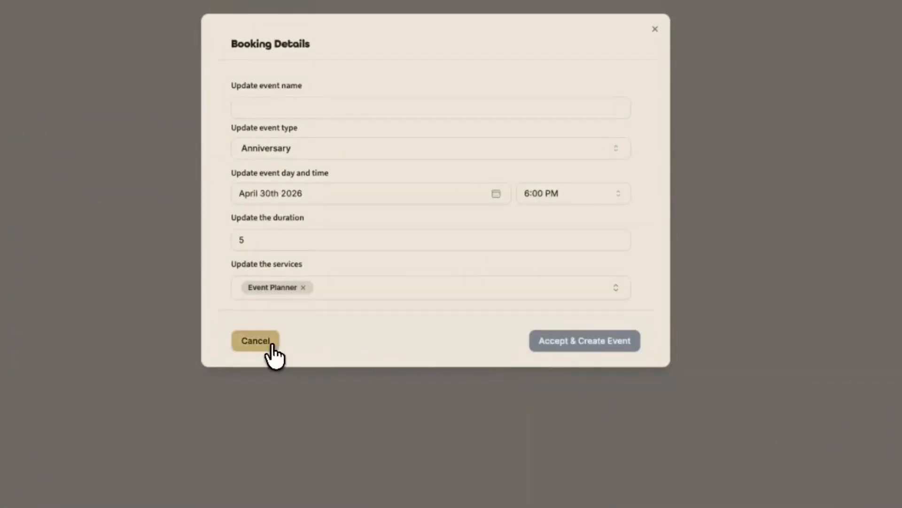
pyautogui.click(262, 345)
# - Start accepting the booking with a contract, name the event "Test Anniversary" and continue to the pricing stage
pyautogui.click(588, 384)
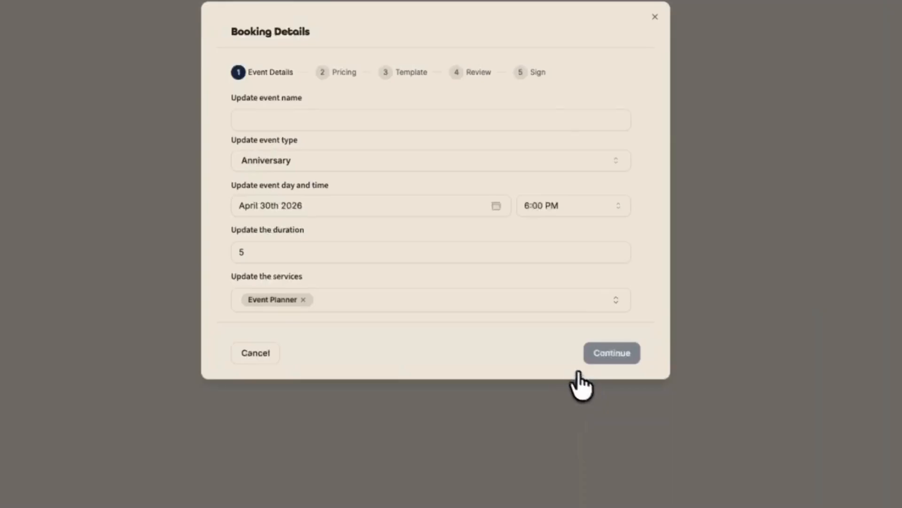
pyautogui.click(382, 123)
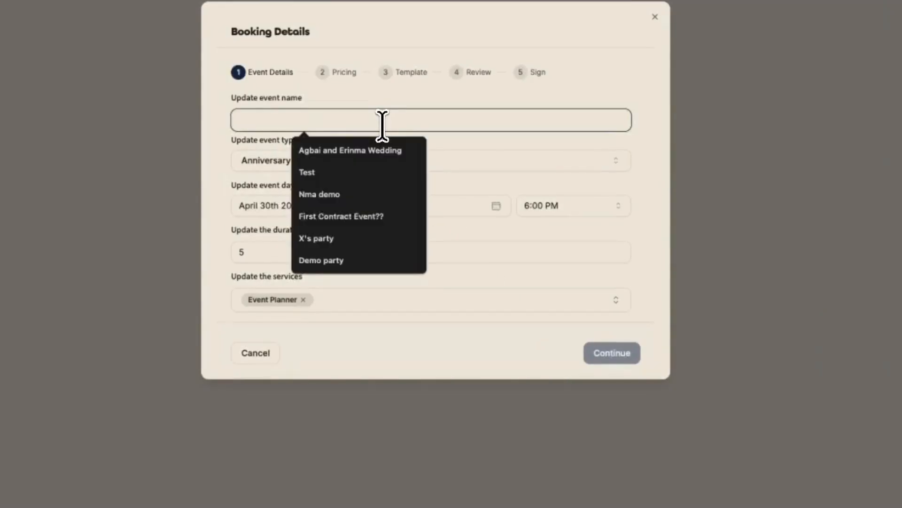
pyautogui.write('Test Anniversary')
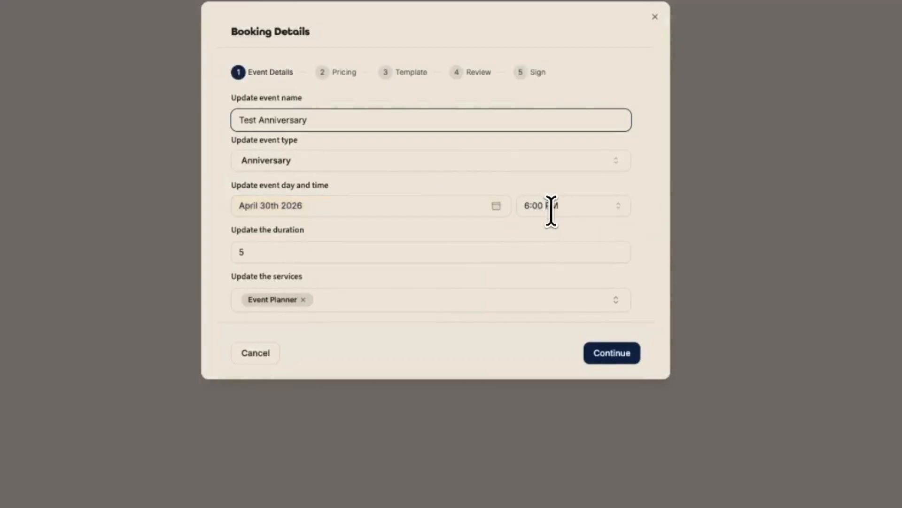
pyautogui.click(602, 362)
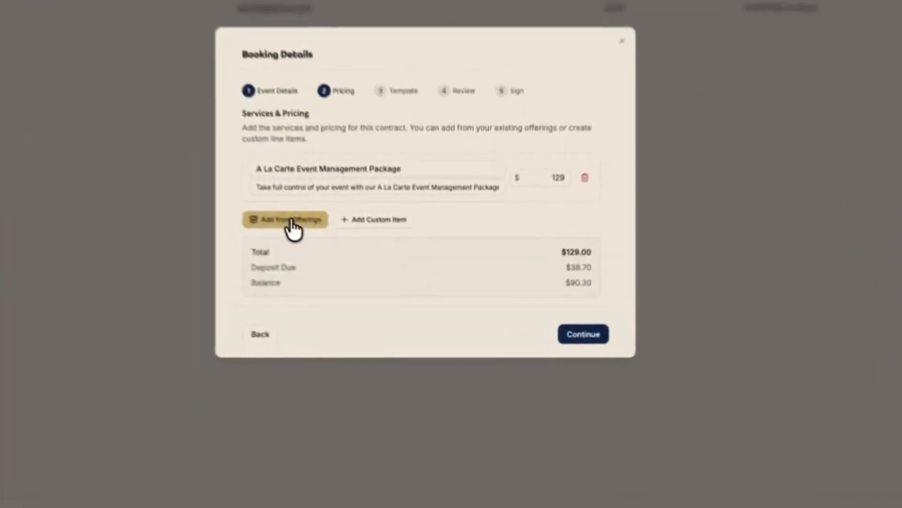
# - Browse the existing offerings for the contract and try adding a blank custom line item, removing it again
pyautogui.click(377, 282)
pyautogui.scroll(-5, 386, 301)
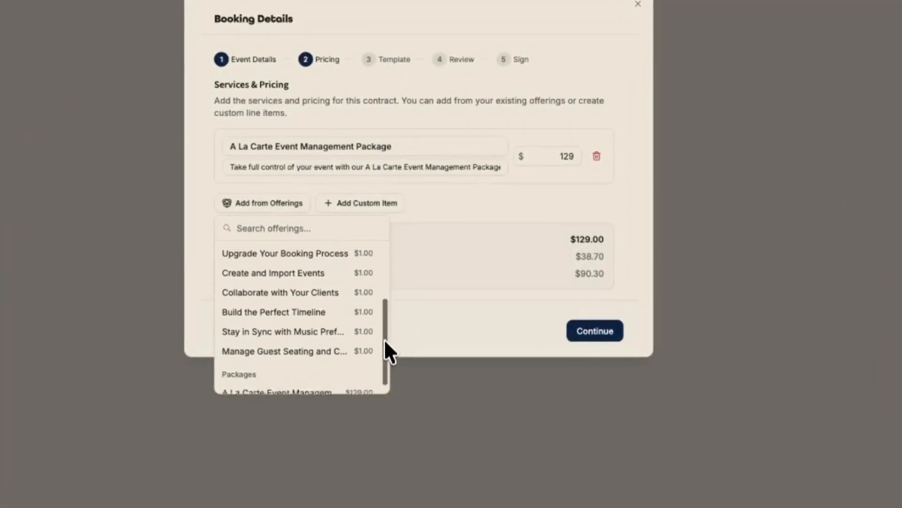
pyautogui.scroll(5, 380, 312)
pyautogui.click(436, 217)
pyautogui.click(368, 203)
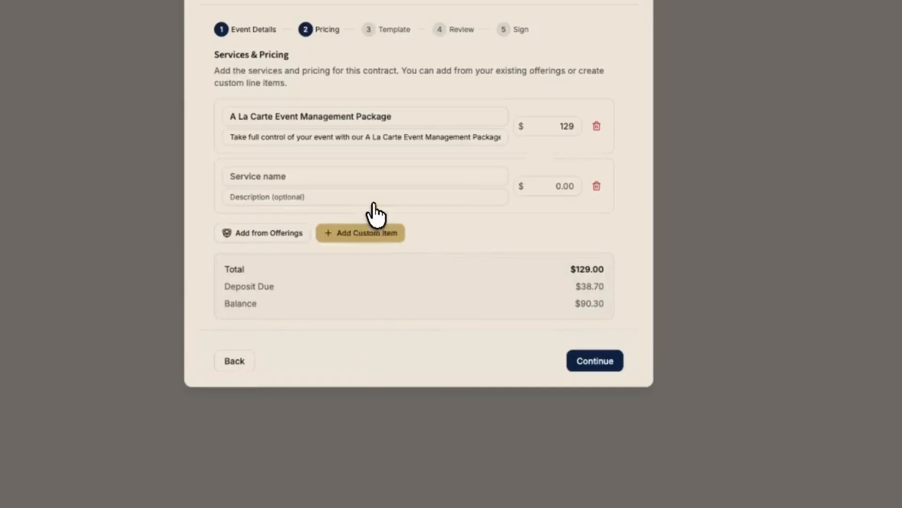
pyautogui.click(597, 185)
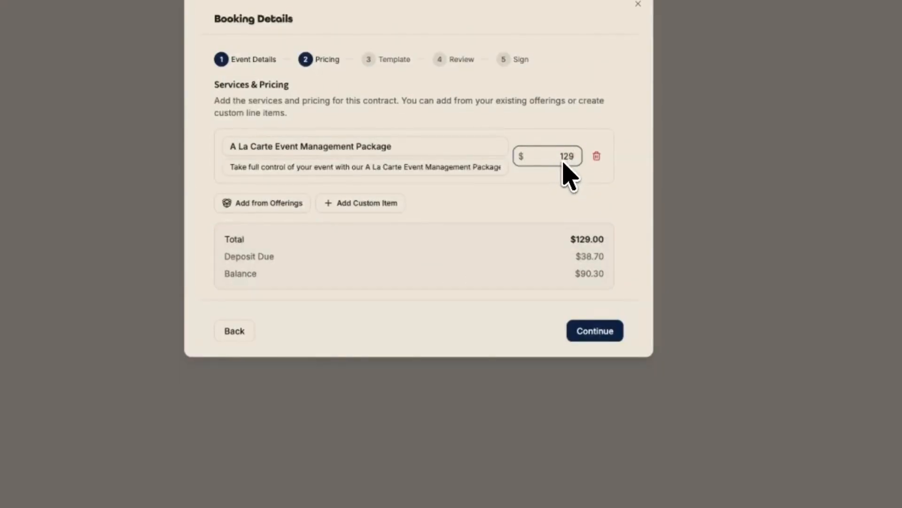
# - Keep the package pricing and the default Imported Template, and review the generated contract through to the signing stage
pyautogui.click(590, 333)
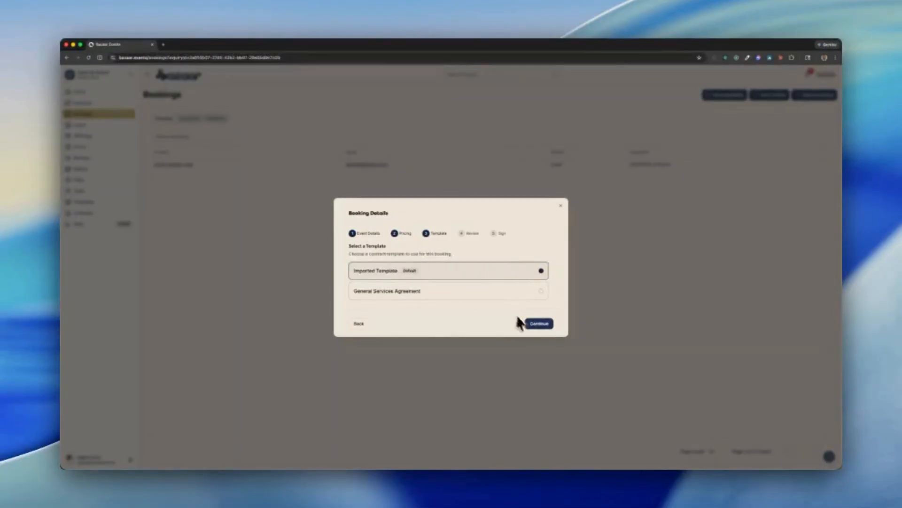
pyautogui.click(539, 324)
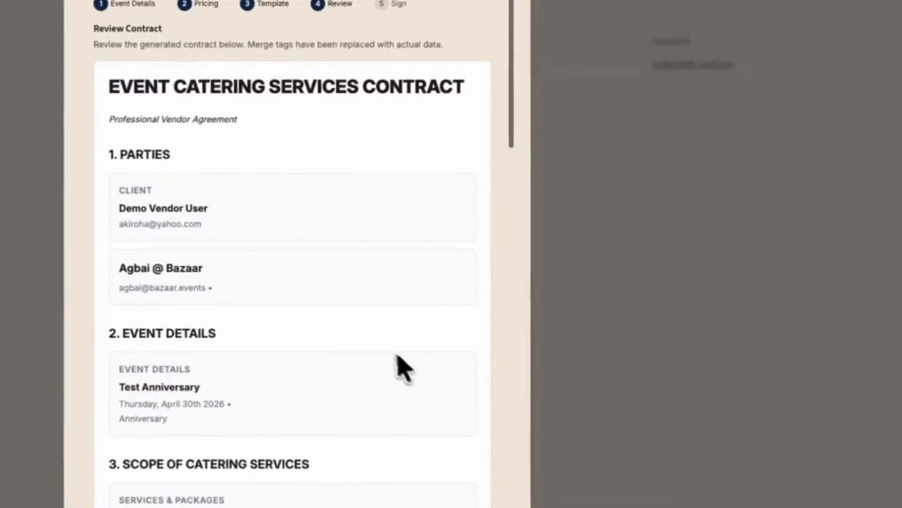
pyautogui.moveTo(511, 125); pyautogui.dragTo(558, 395)
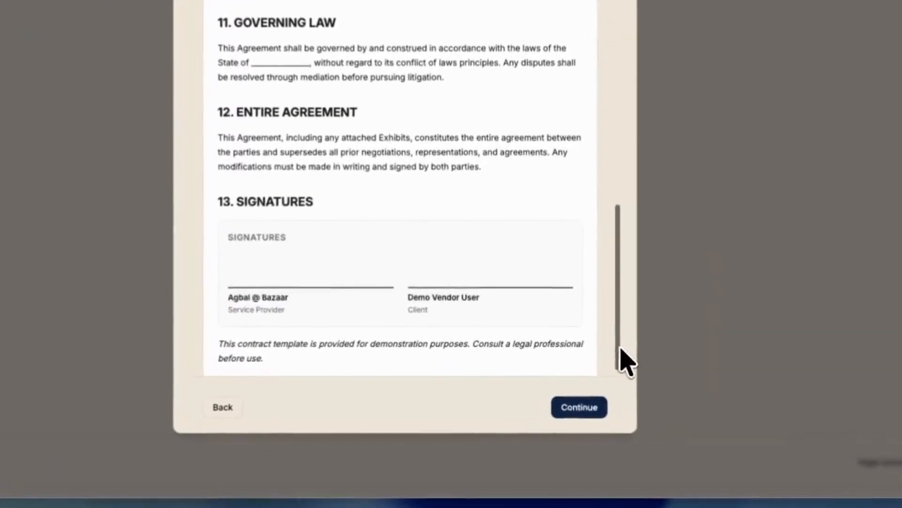
pyautogui.click(573, 408)
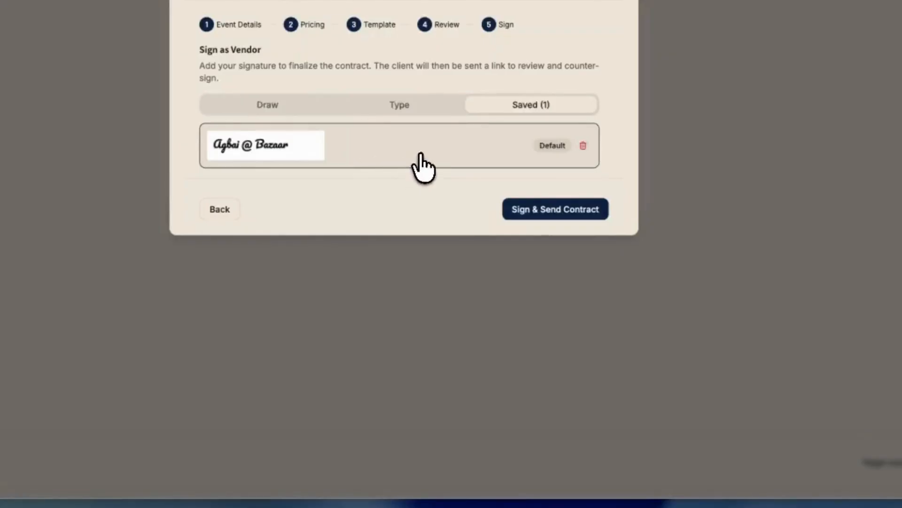
# - Check the drawn, typed and saved vendor signature options, sign and send the contract, and open the contracts list
pyautogui.click(288, 113)
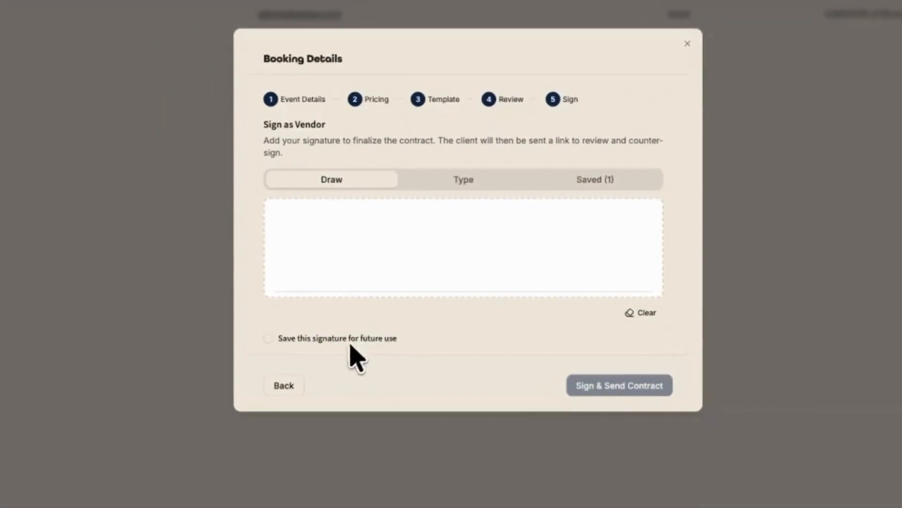
pyautogui.click(463, 185)
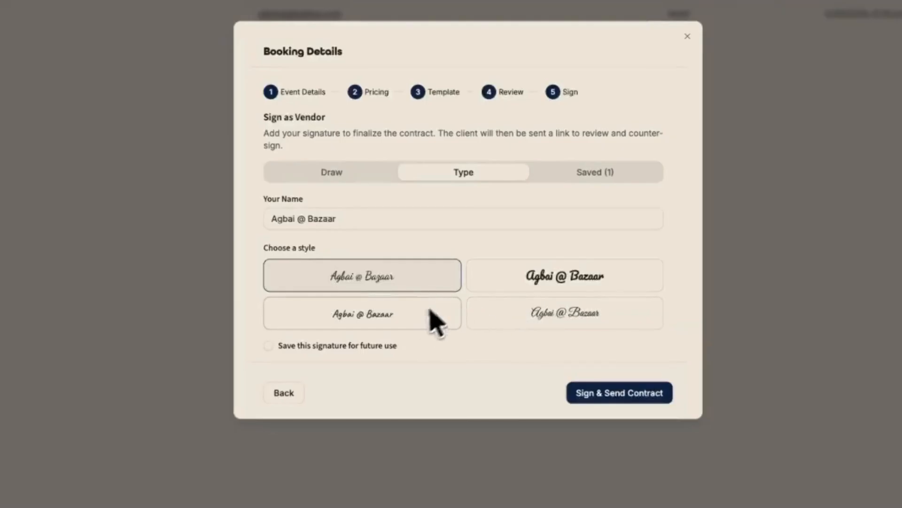
pyautogui.click(581, 173)
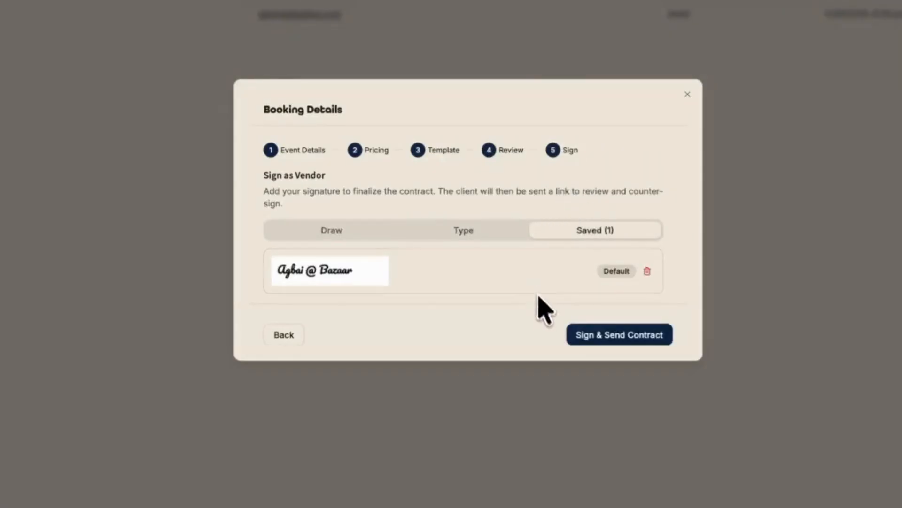
pyautogui.click(606, 336)
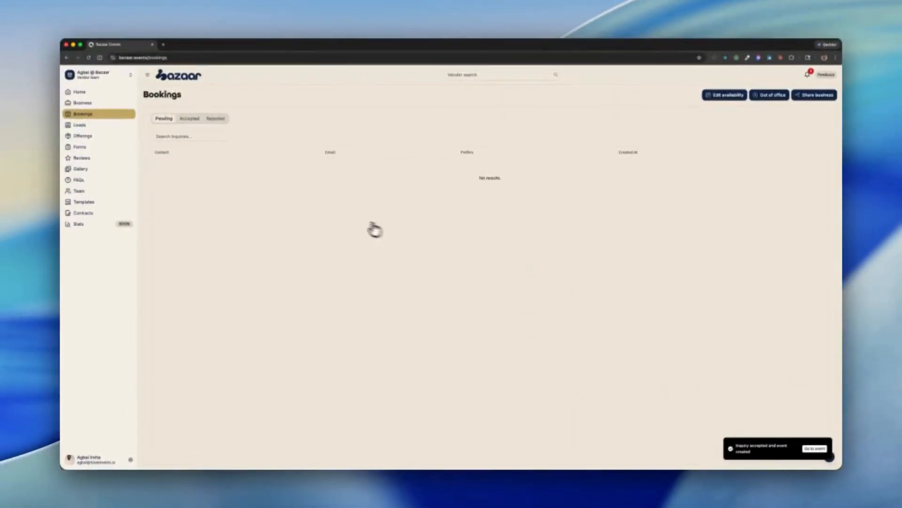
pyautogui.click(110, 214)
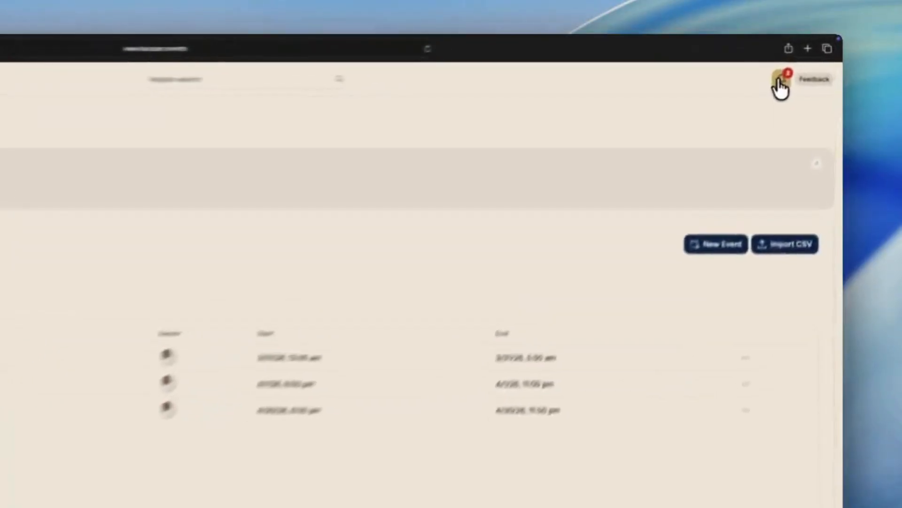
# - In the client account, open the Test Anniversary contract from its notification, read through its terms and sign it with the selected saved signature
pyautogui.click(808, 60)
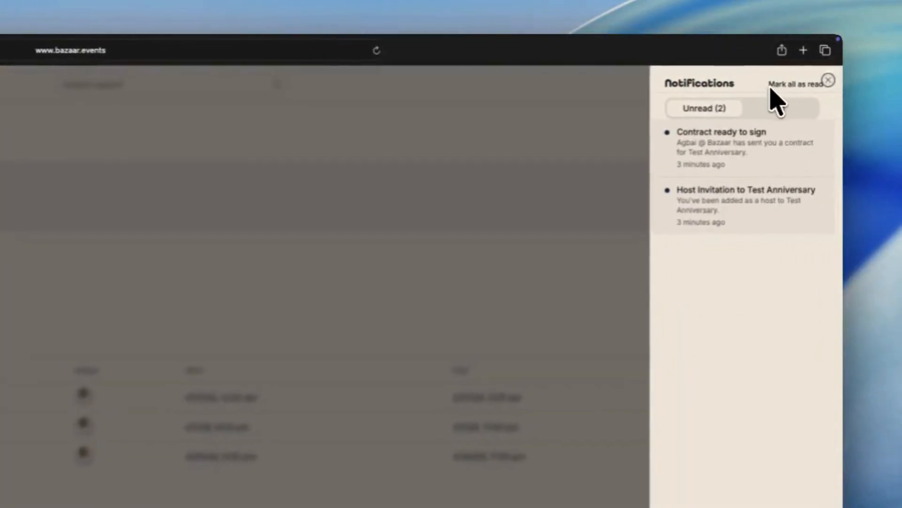
pyautogui.click(719, 159)
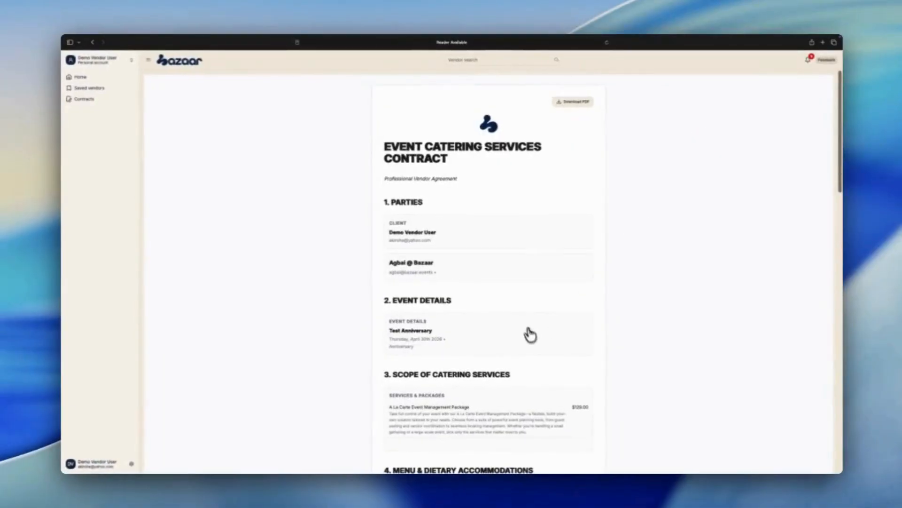
pyautogui.scroll(-2, 509, 181)
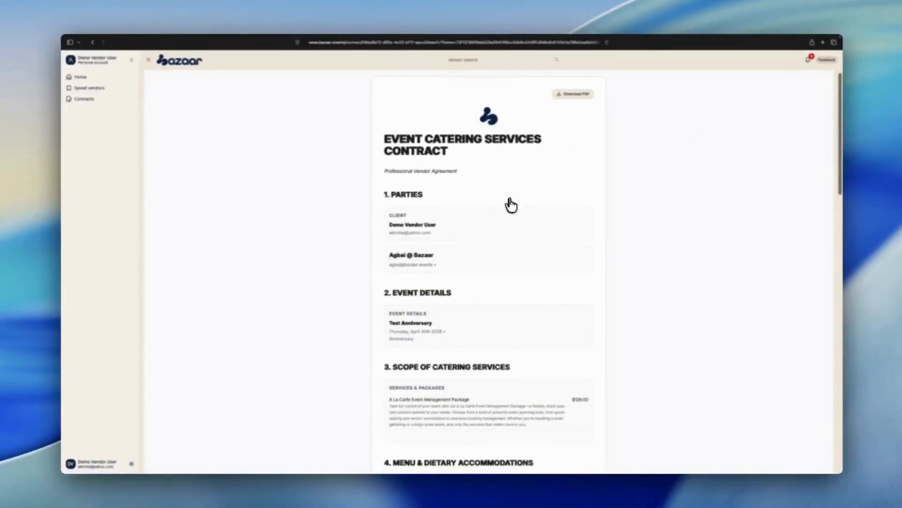
pyautogui.scroll(-10, 512, 208)
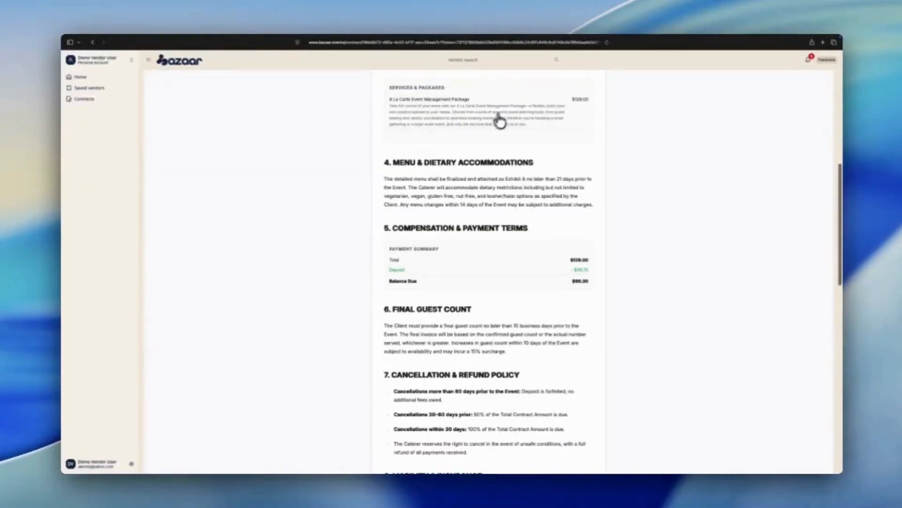
pyautogui.scroll(-1, 522, 150)
pyautogui.scroll(-9, 578, 222)
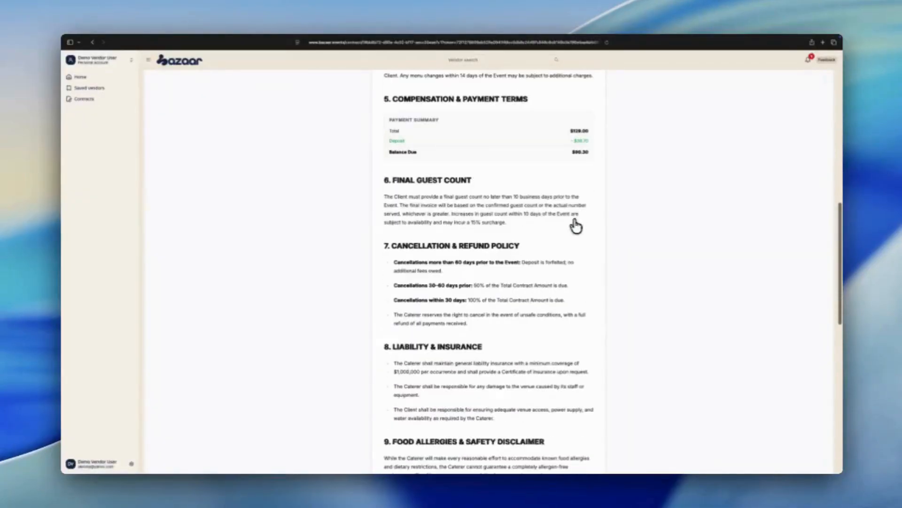
pyautogui.scroll(-10, 491, 229)
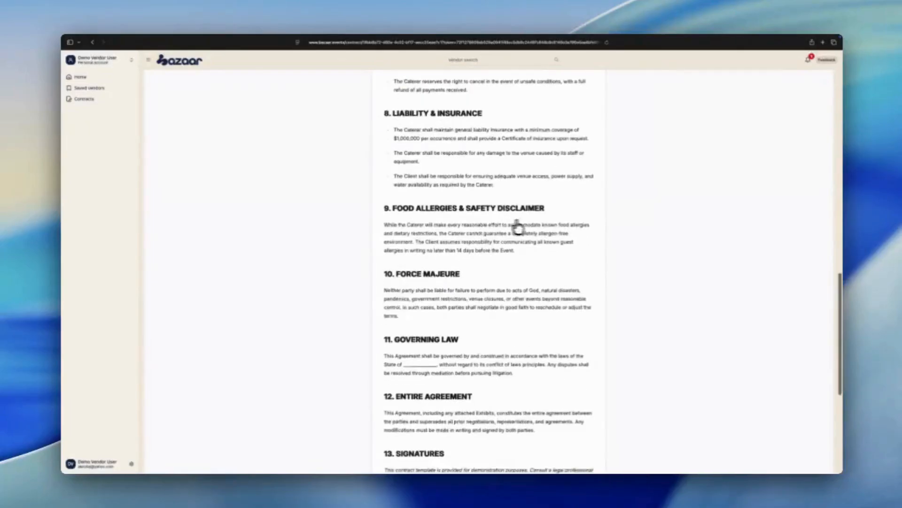
pyautogui.scroll(-3, 531, 232)
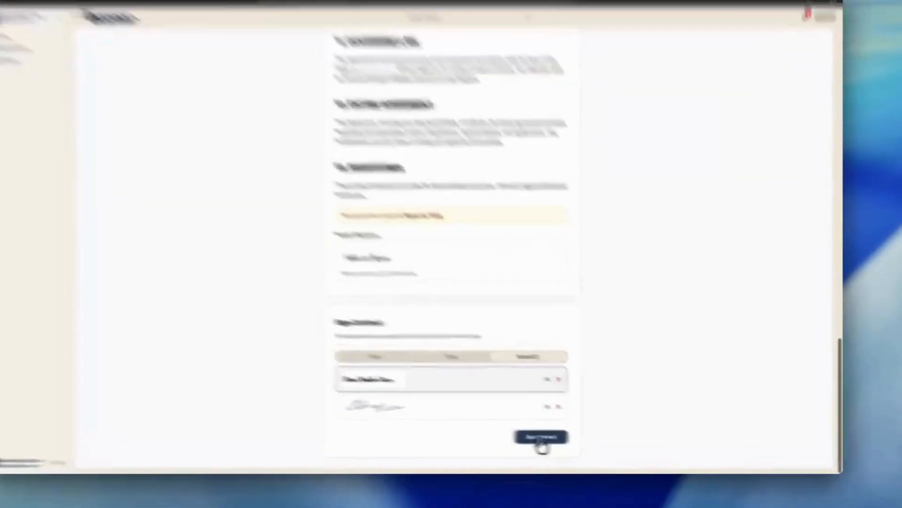
pyautogui.click(569, 442)
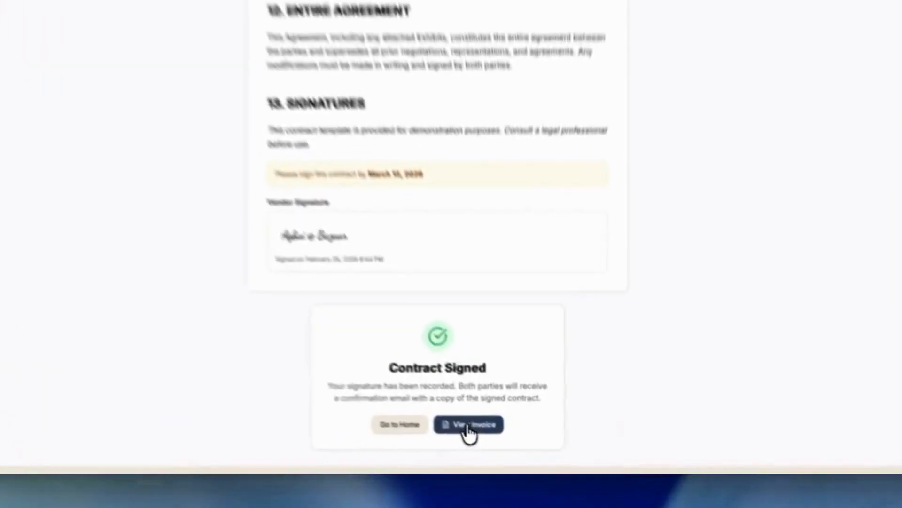
# - Open the signed contract's invoice and check the PayPal and Venmo payment links for the deposit, closing each payment page
pyautogui.click(507, 444)
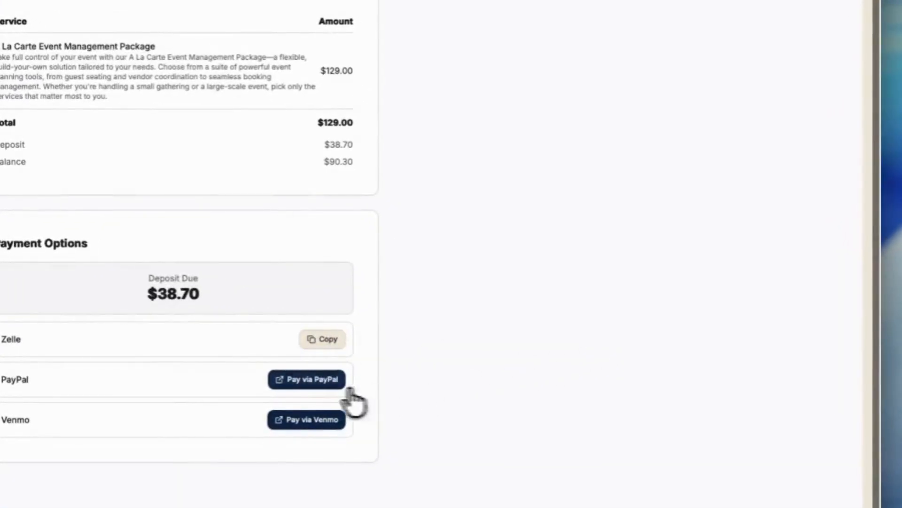
pyautogui.click(310, 381)
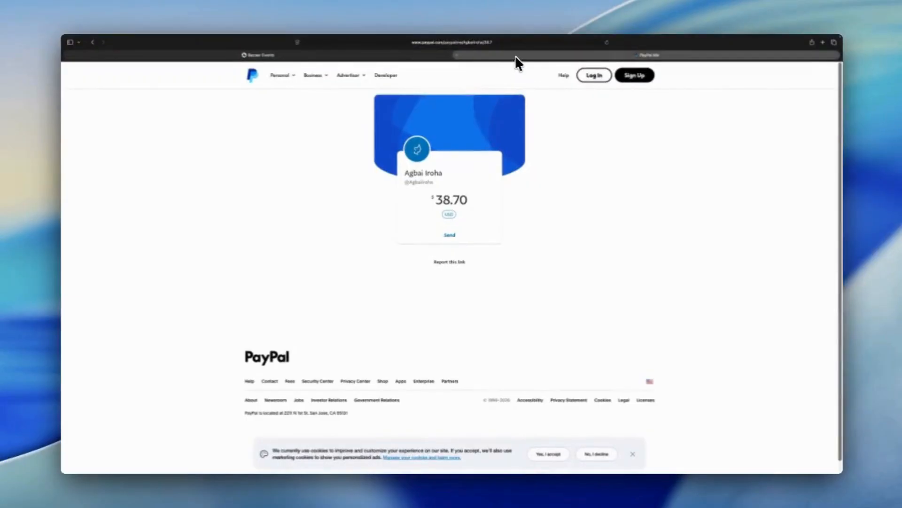
pyautogui.press('super+w')
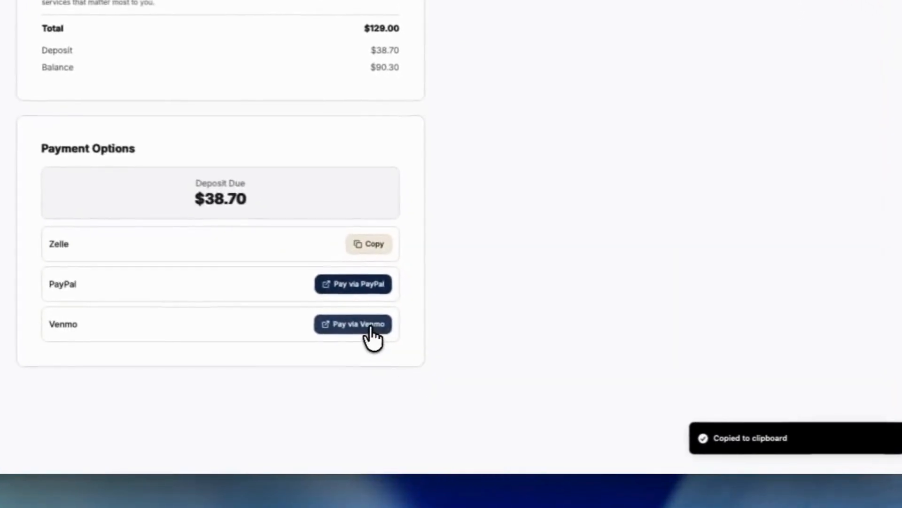
pyautogui.click(371, 329)
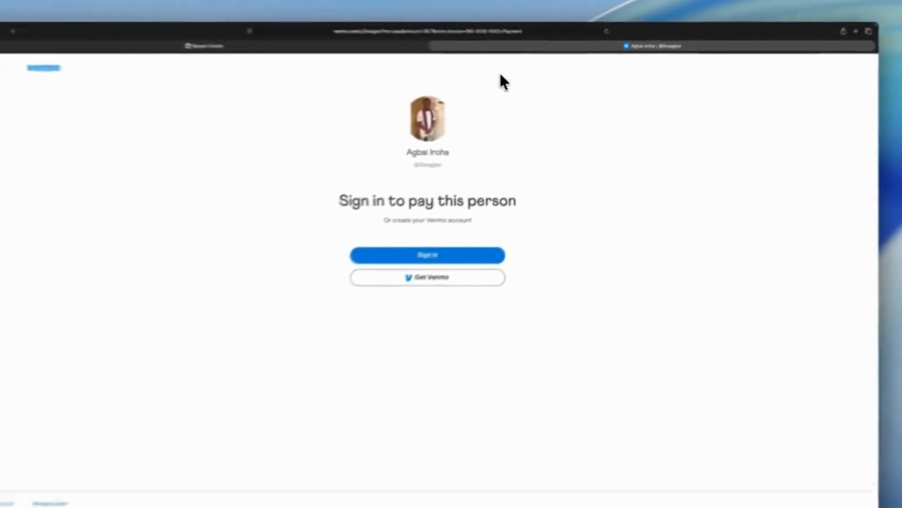
pyautogui.press('super+w')
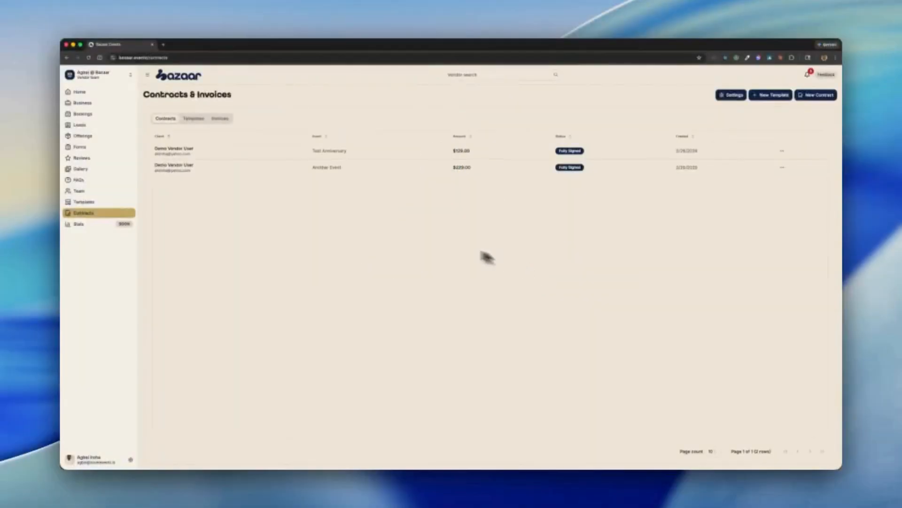
# - In the vendor account, open the Test Anniversary invoice from its notification and examine the deposit and full payment confirmation options
pyautogui.click(808, 74)
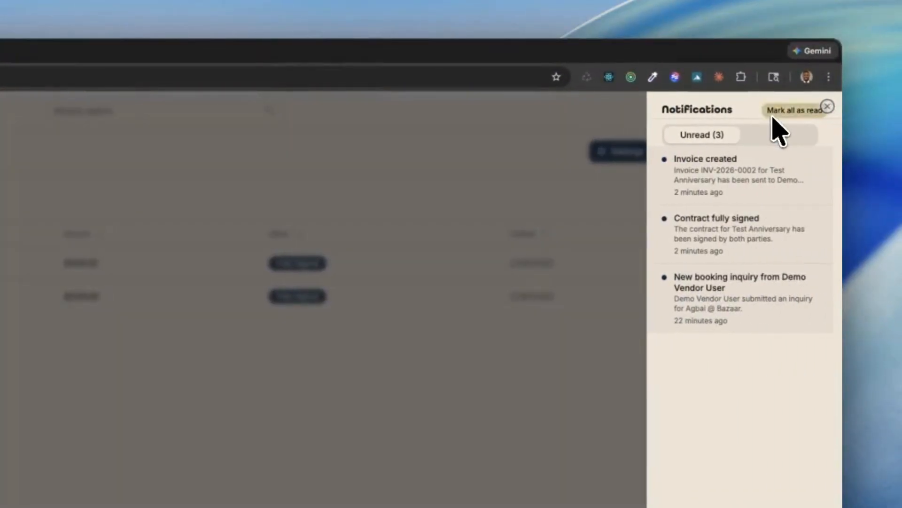
pyautogui.click(738, 188)
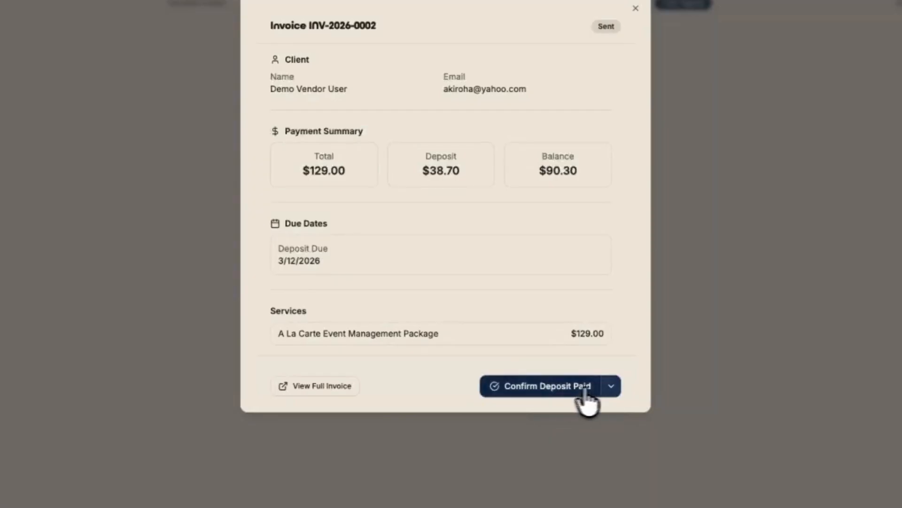
pyautogui.click(611, 386)
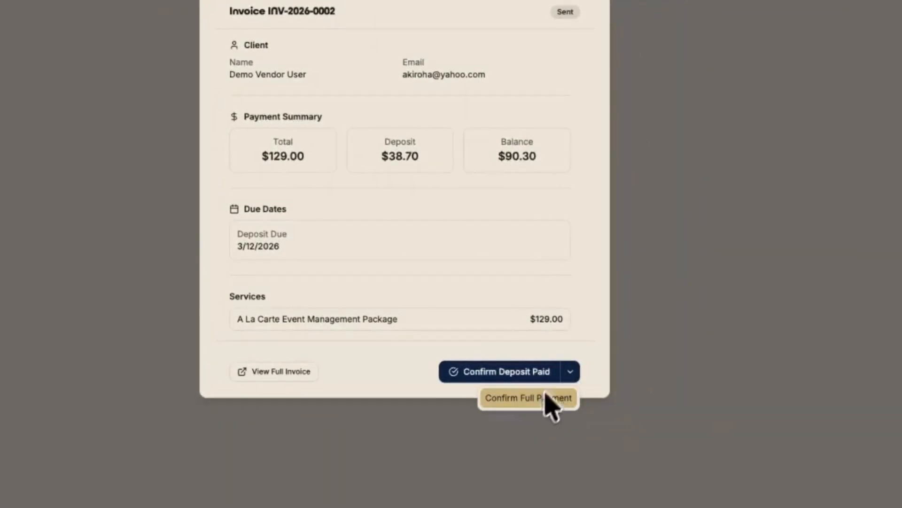
pyautogui.click(579, 346)
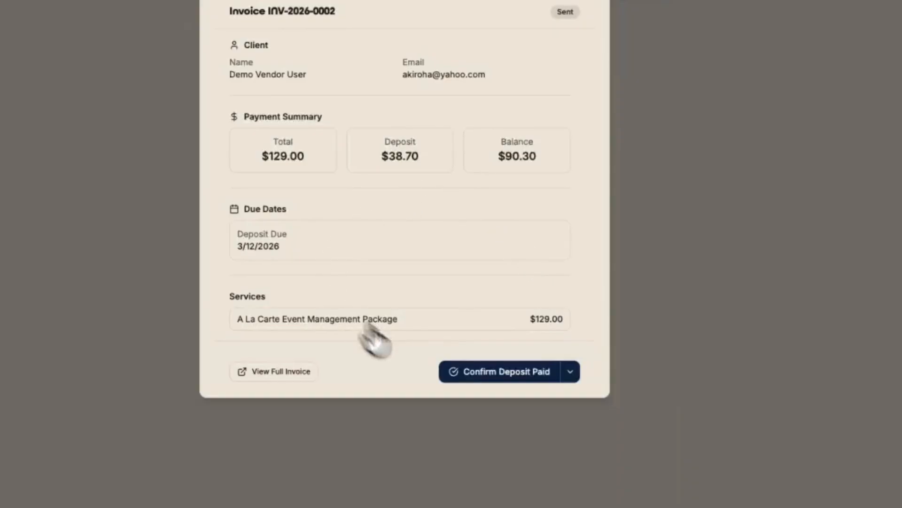
# - Confirm the deposit and the balance as paid on the Test Anniversary invoice, close it and open the invoices list
pyautogui.click(512, 383)
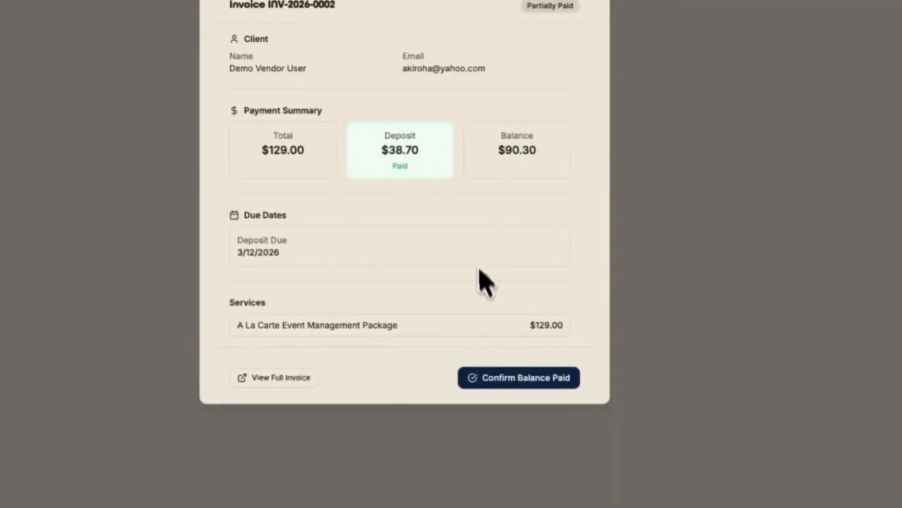
pyautogui.click(520, 388)
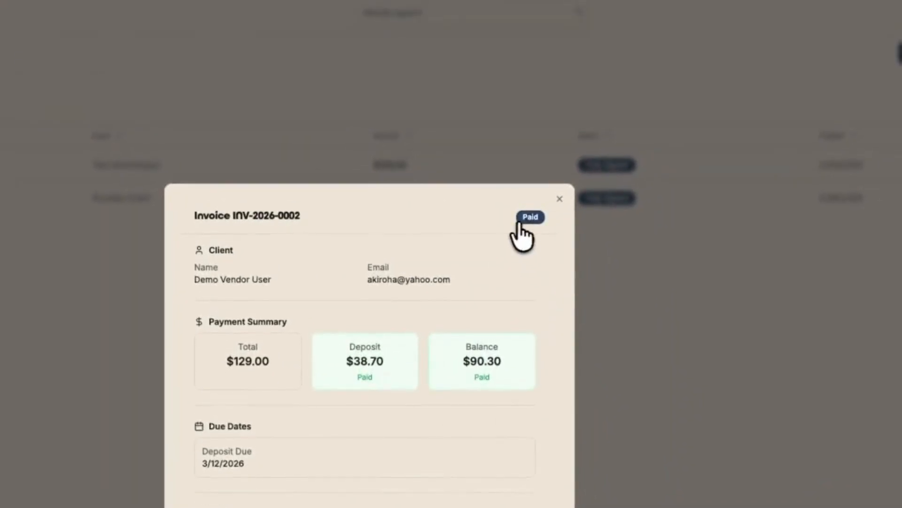
pyautogui.click(559, 200)
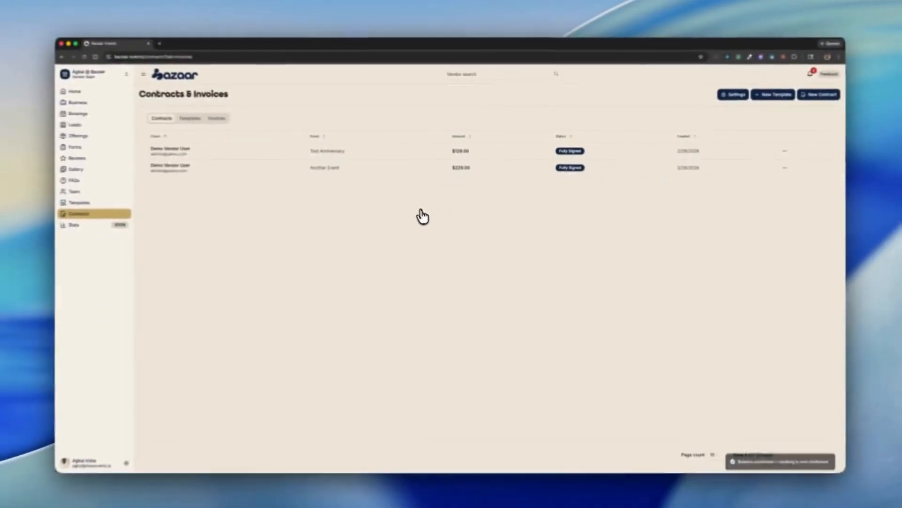
pyautogui.click(218, 120)
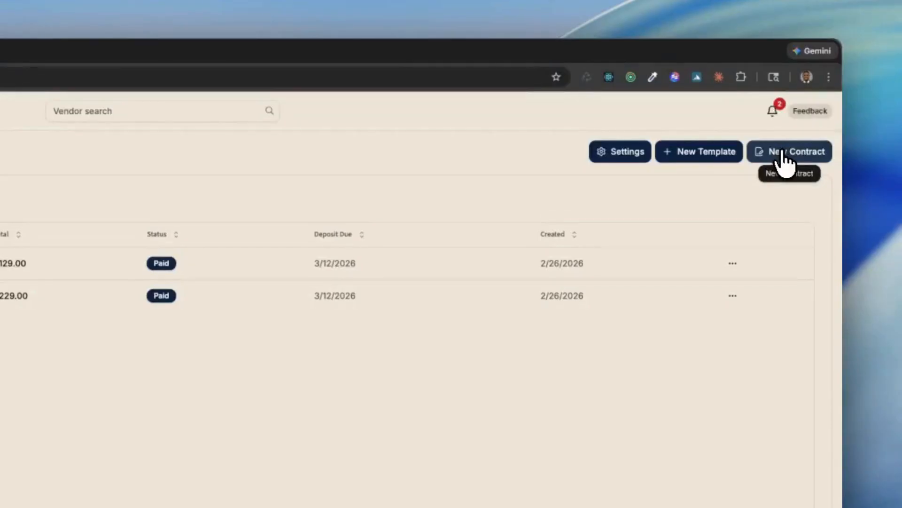
# - Start a new contract for the alumni-reunion inquiry First Contract Event?? and continue to its services and pricing
pyautogui.click(782, 151)
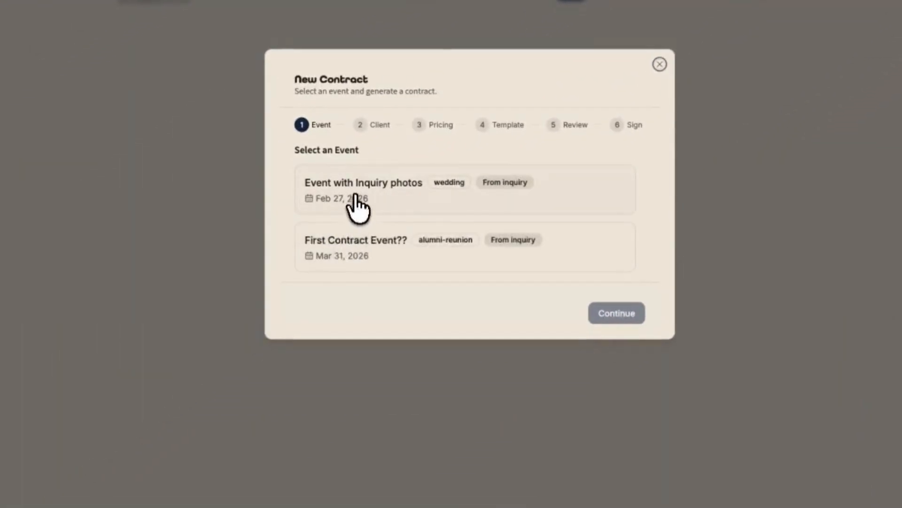
pyautogui.click(374, 258)
pyautogui.click(411, 186)
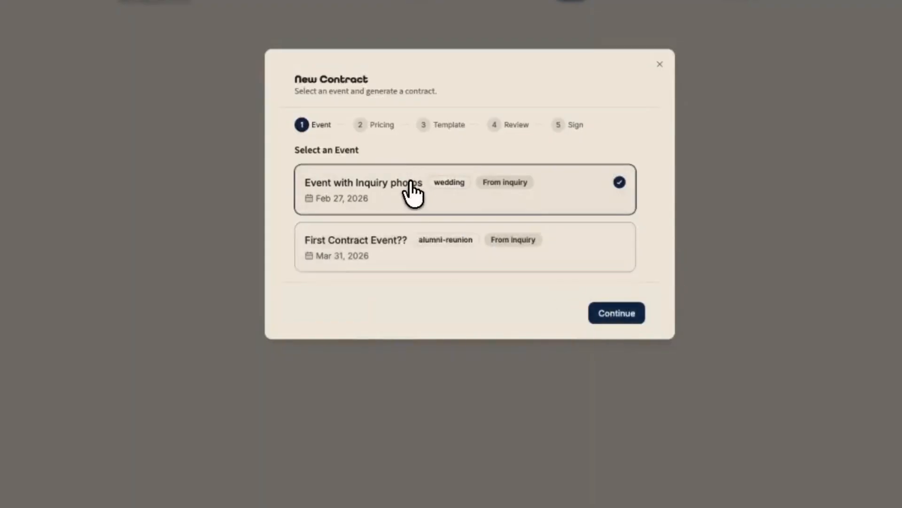
pyautogui.click(425, 242)
pyautogui.click(613, 314)
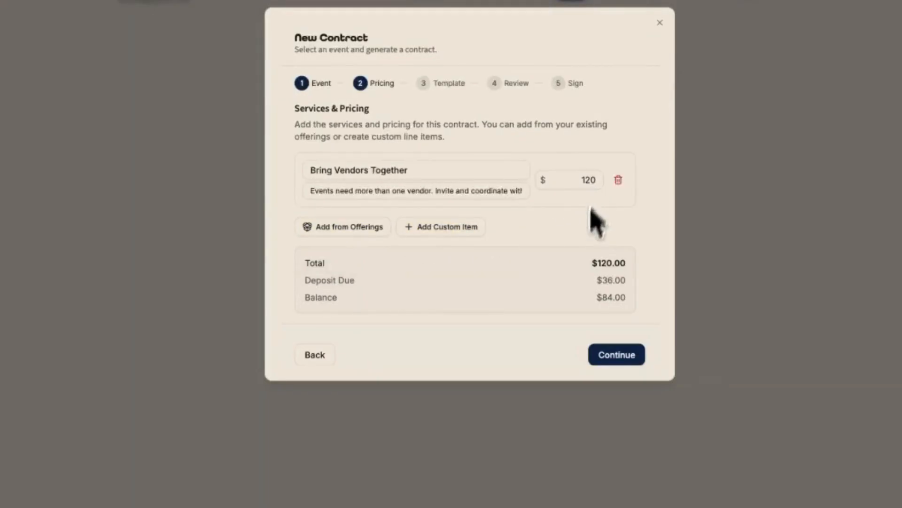
# - Accept the $120 Bring Vendors Together pricing and the default Imported Template, then review the contract through to vendor signing
pyautogui.click(617, 354)
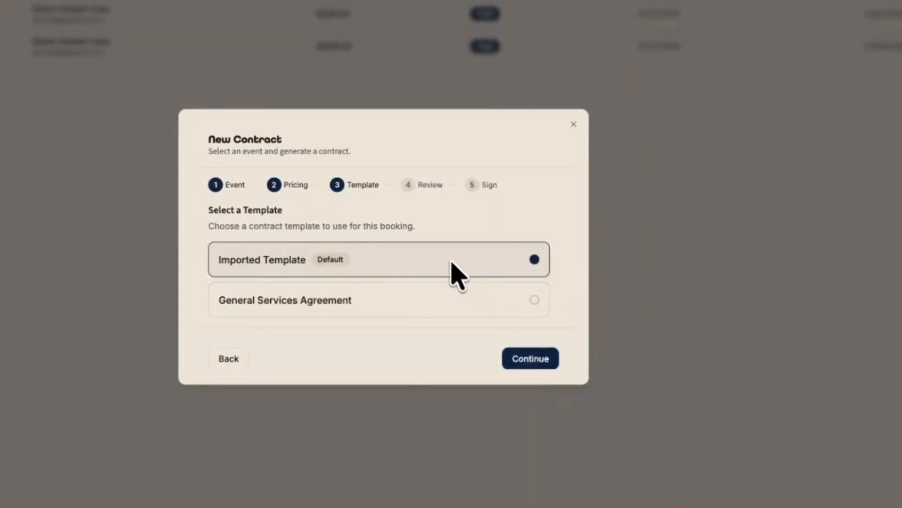
pyautogui.click(521, 361)
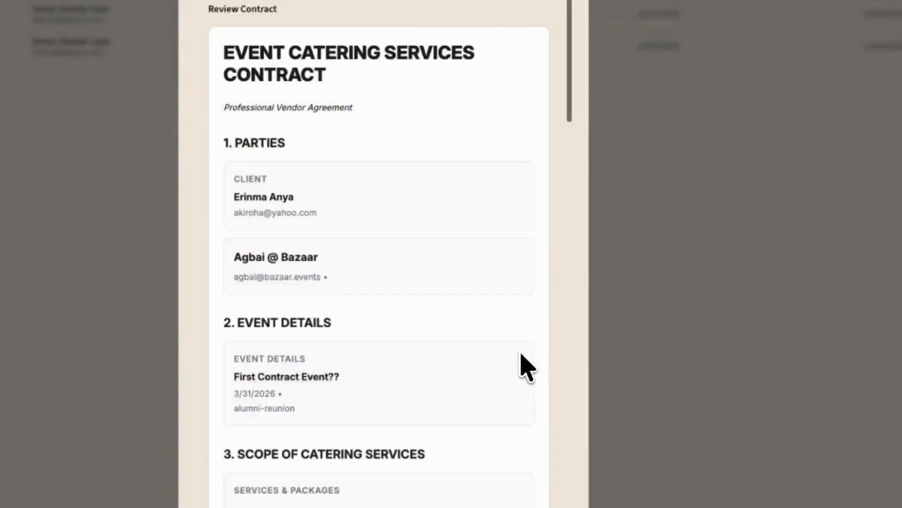
pyautogui.moveTo(496, 105); pyautogui.dragTo(460, 272)
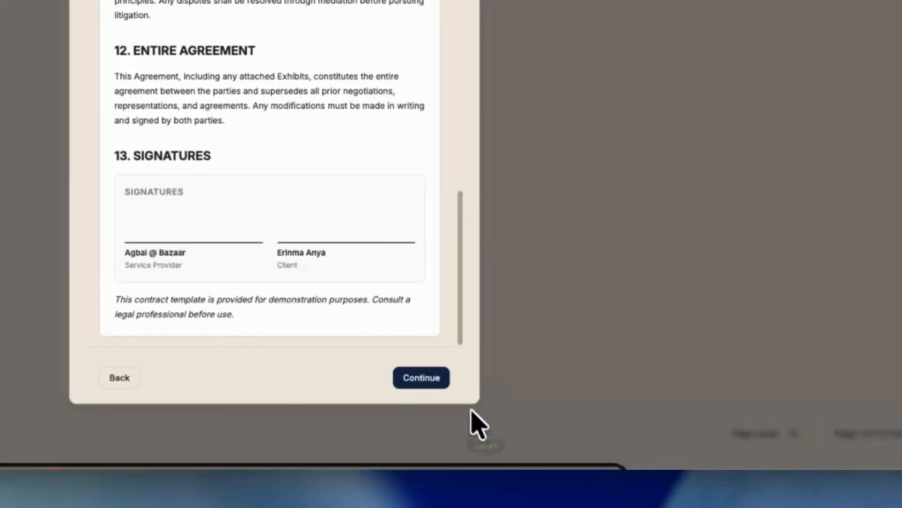
pyautogui.click(435, 382)
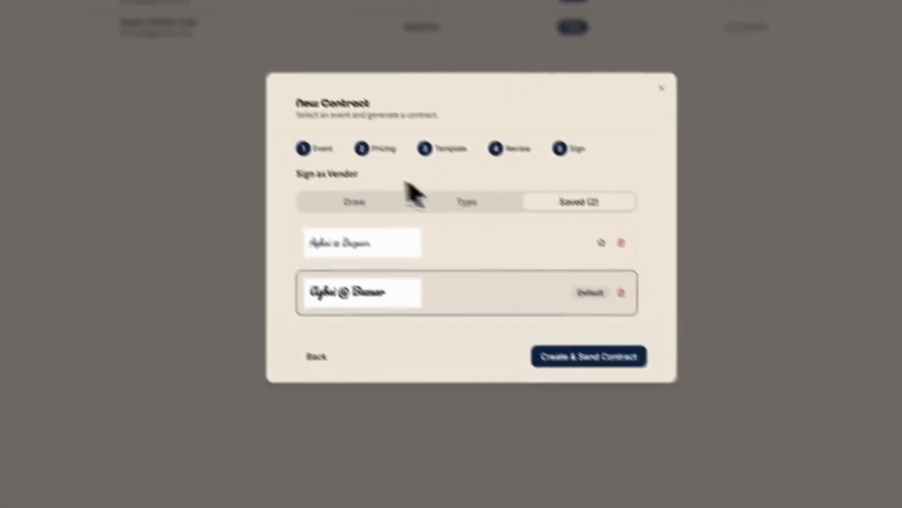